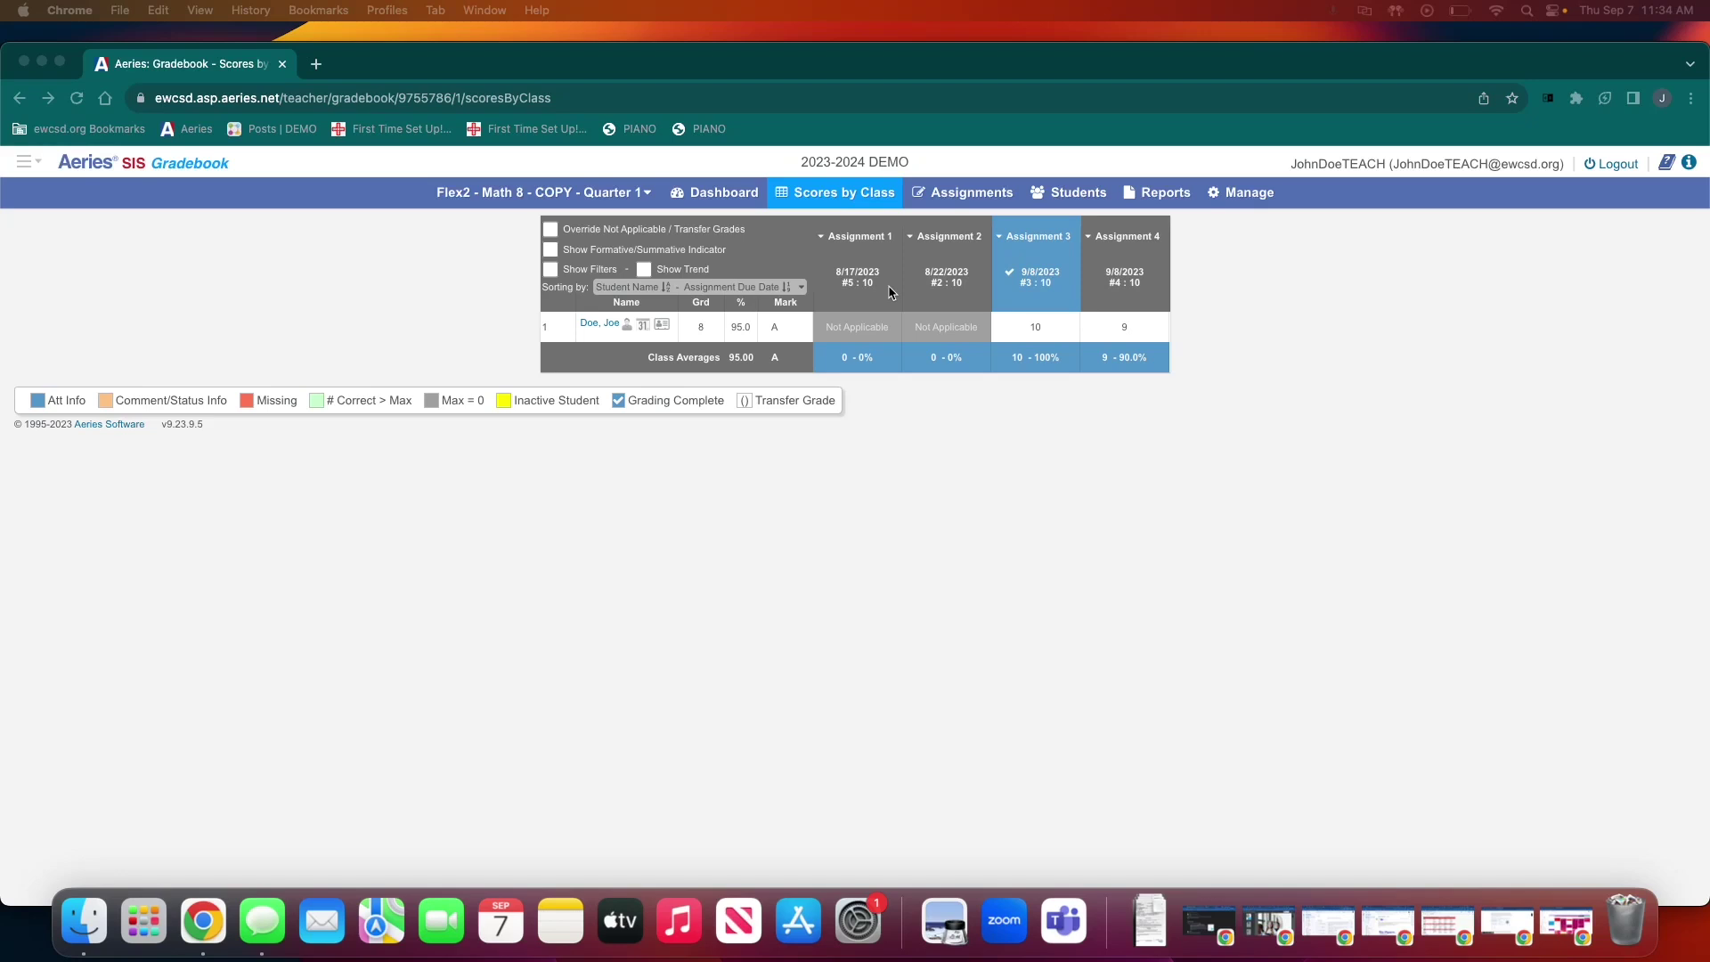
Step: Set the student's default transfer grade percentage to 75 in the gradebook's student management, save it, and check the class scores
click(1245, 192)
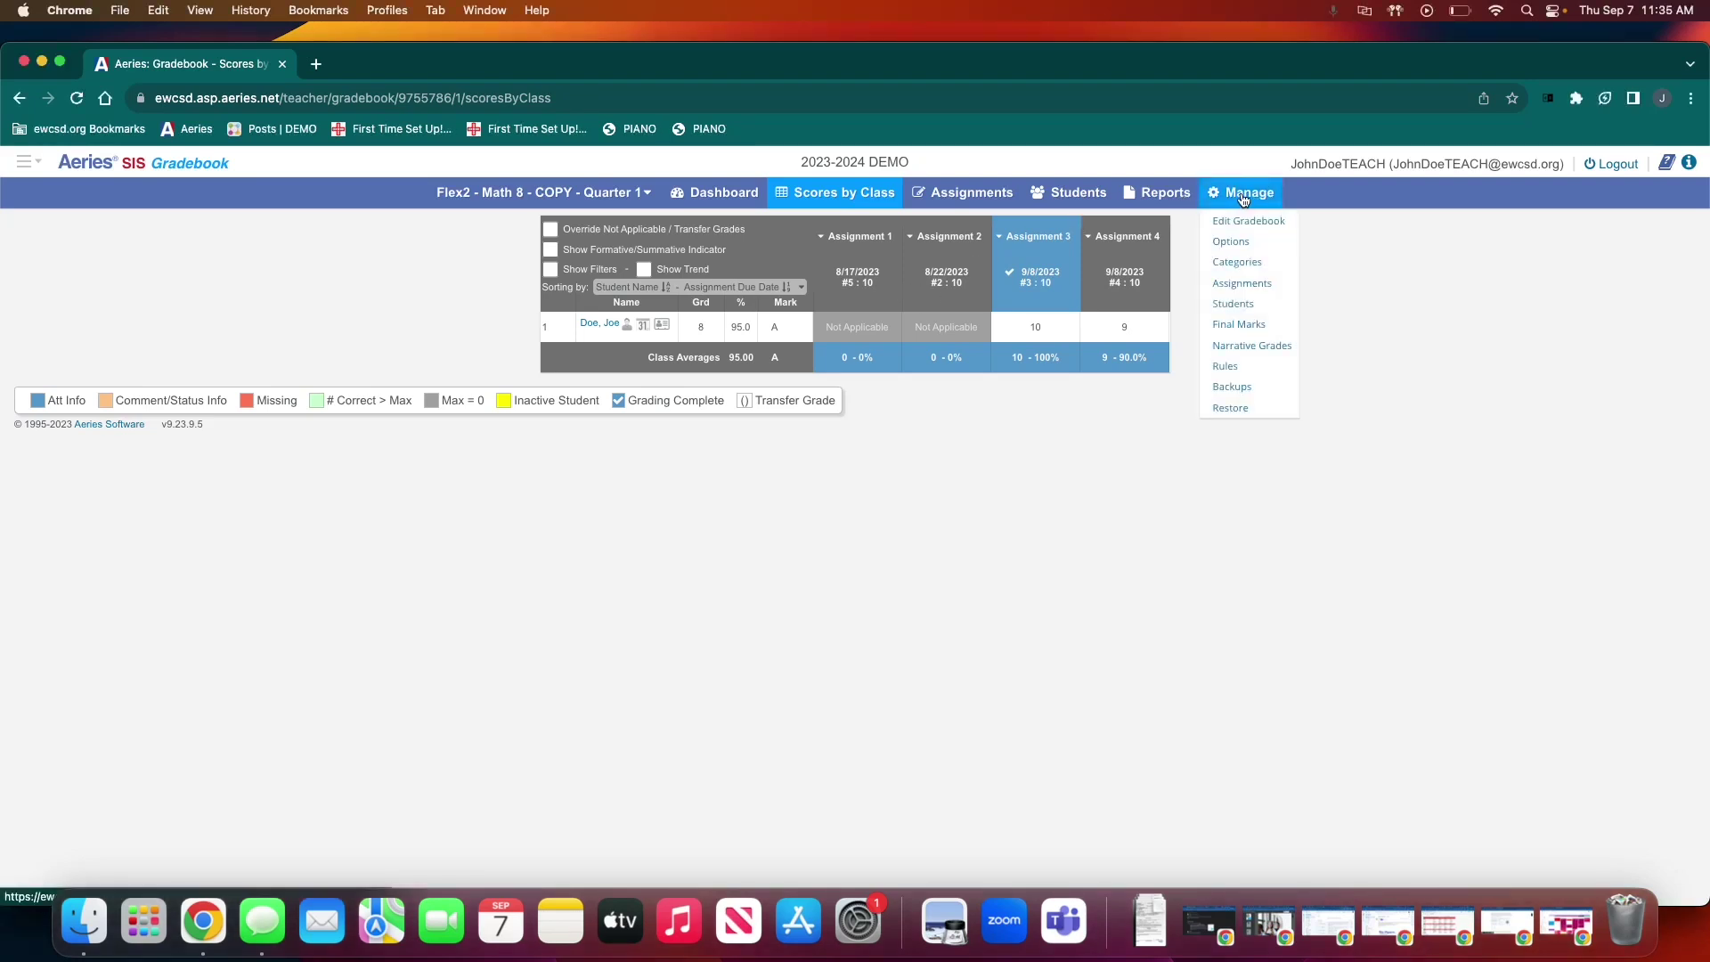
click(1233, 305)
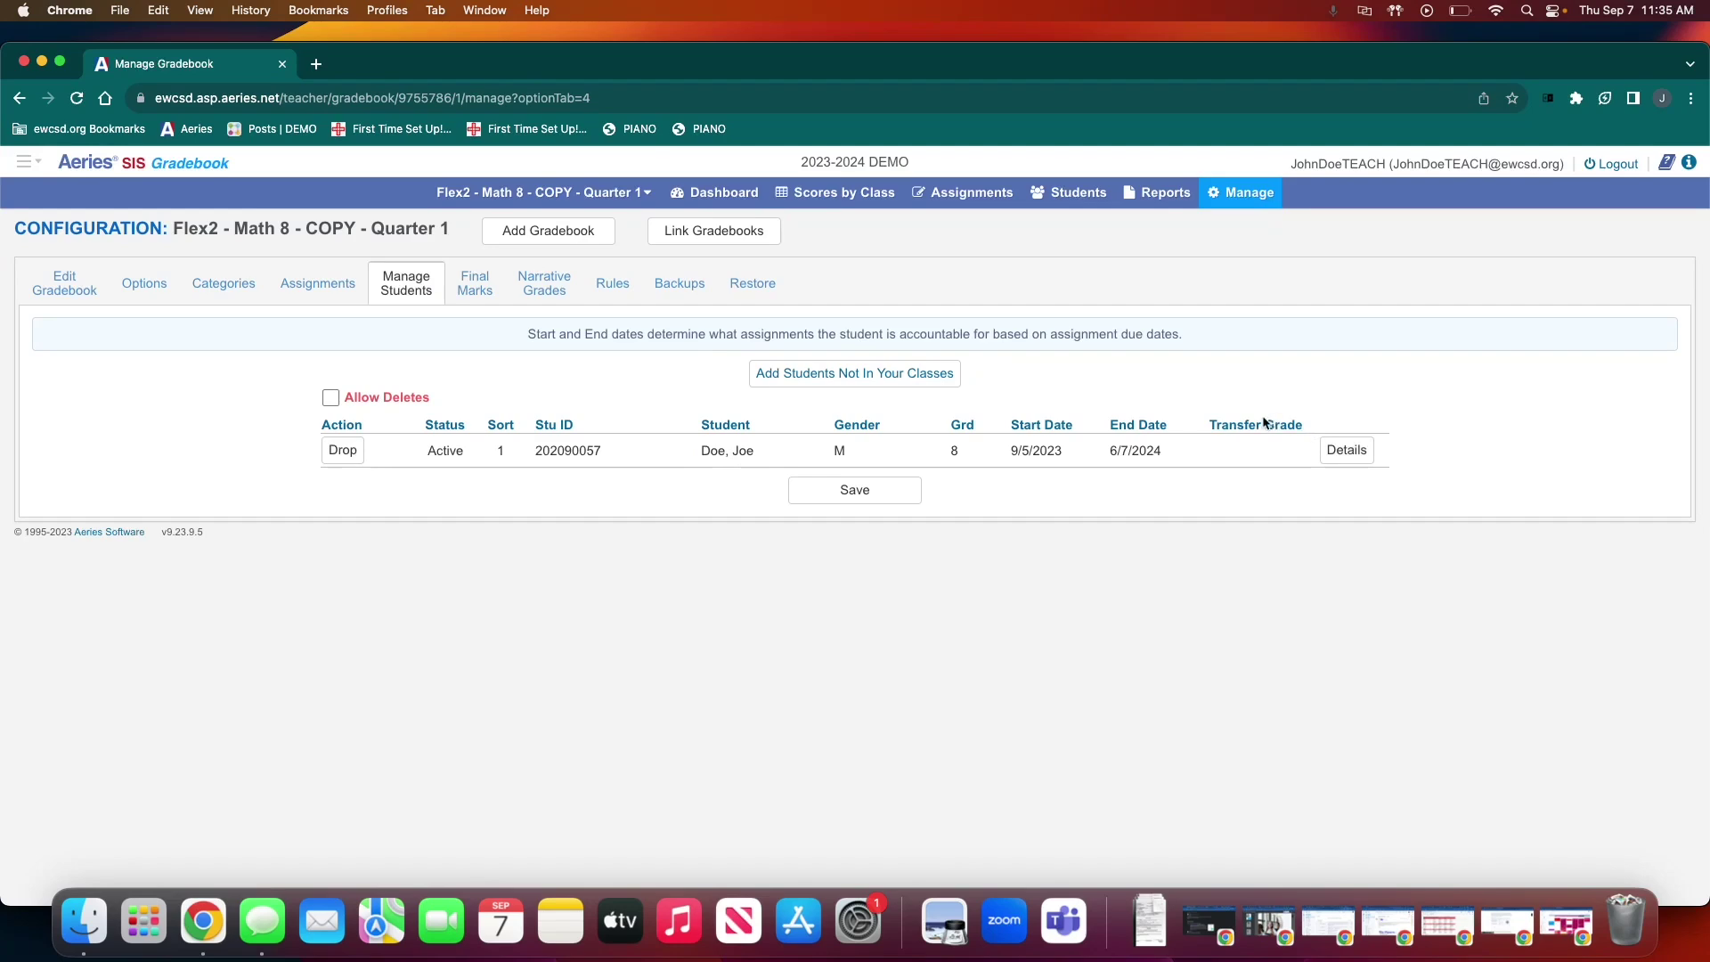
click(1357, 448)
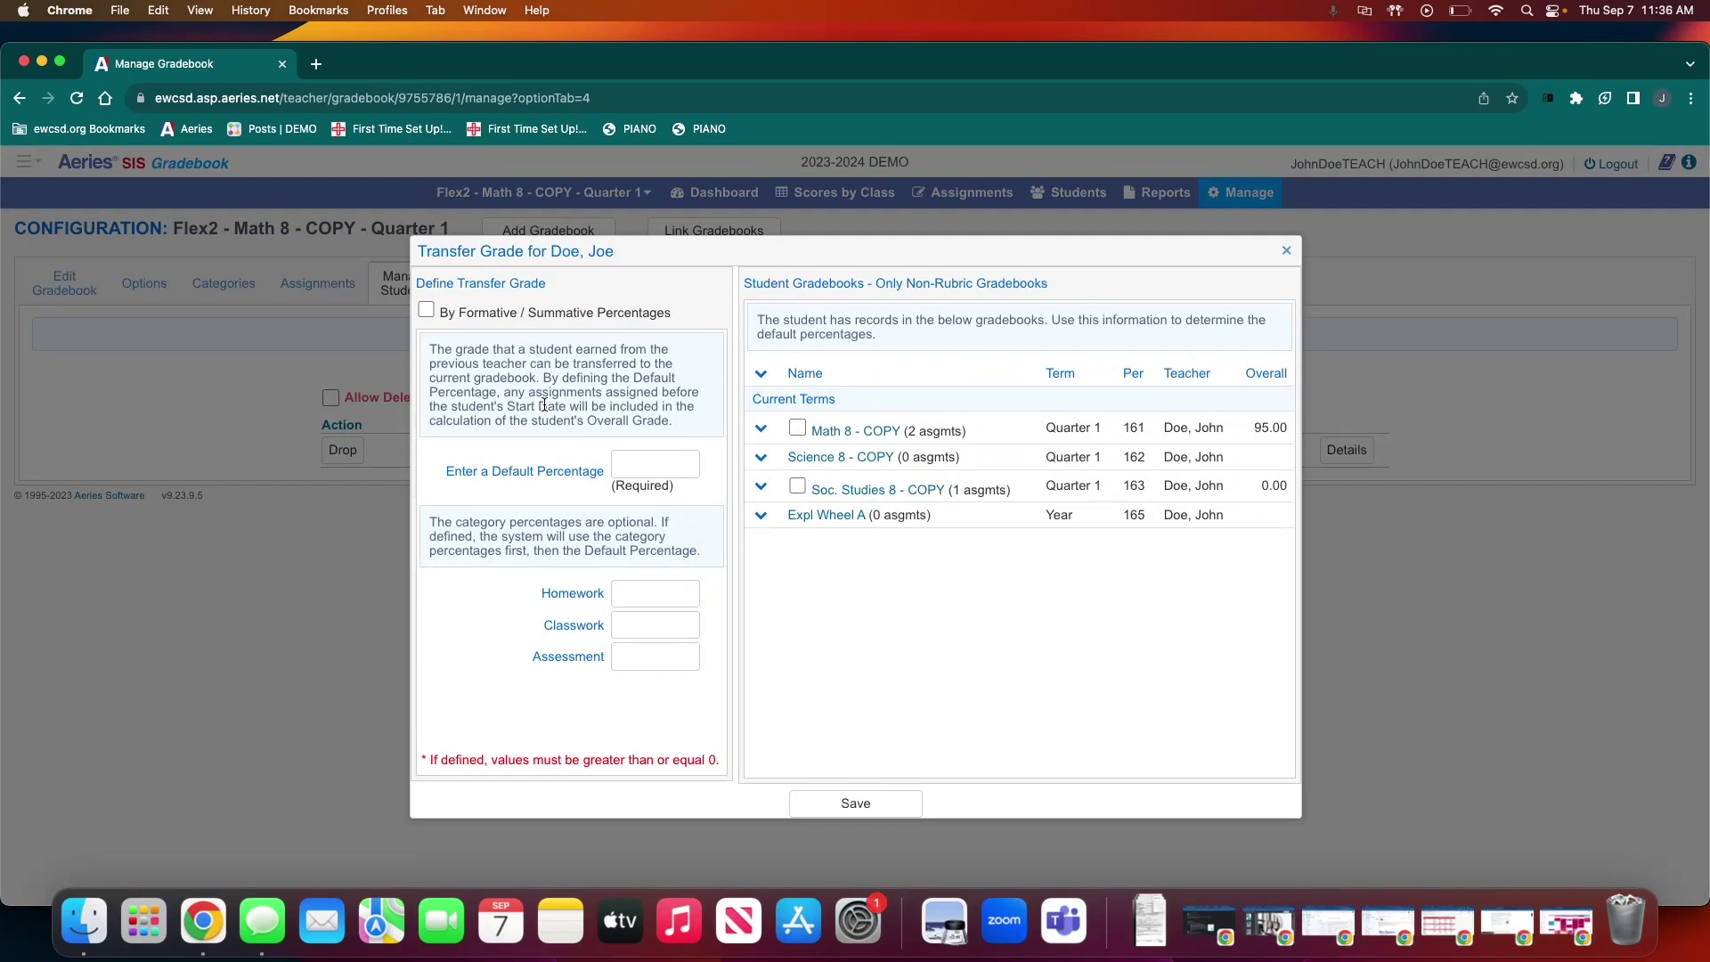
click(639, 463)
text(75)
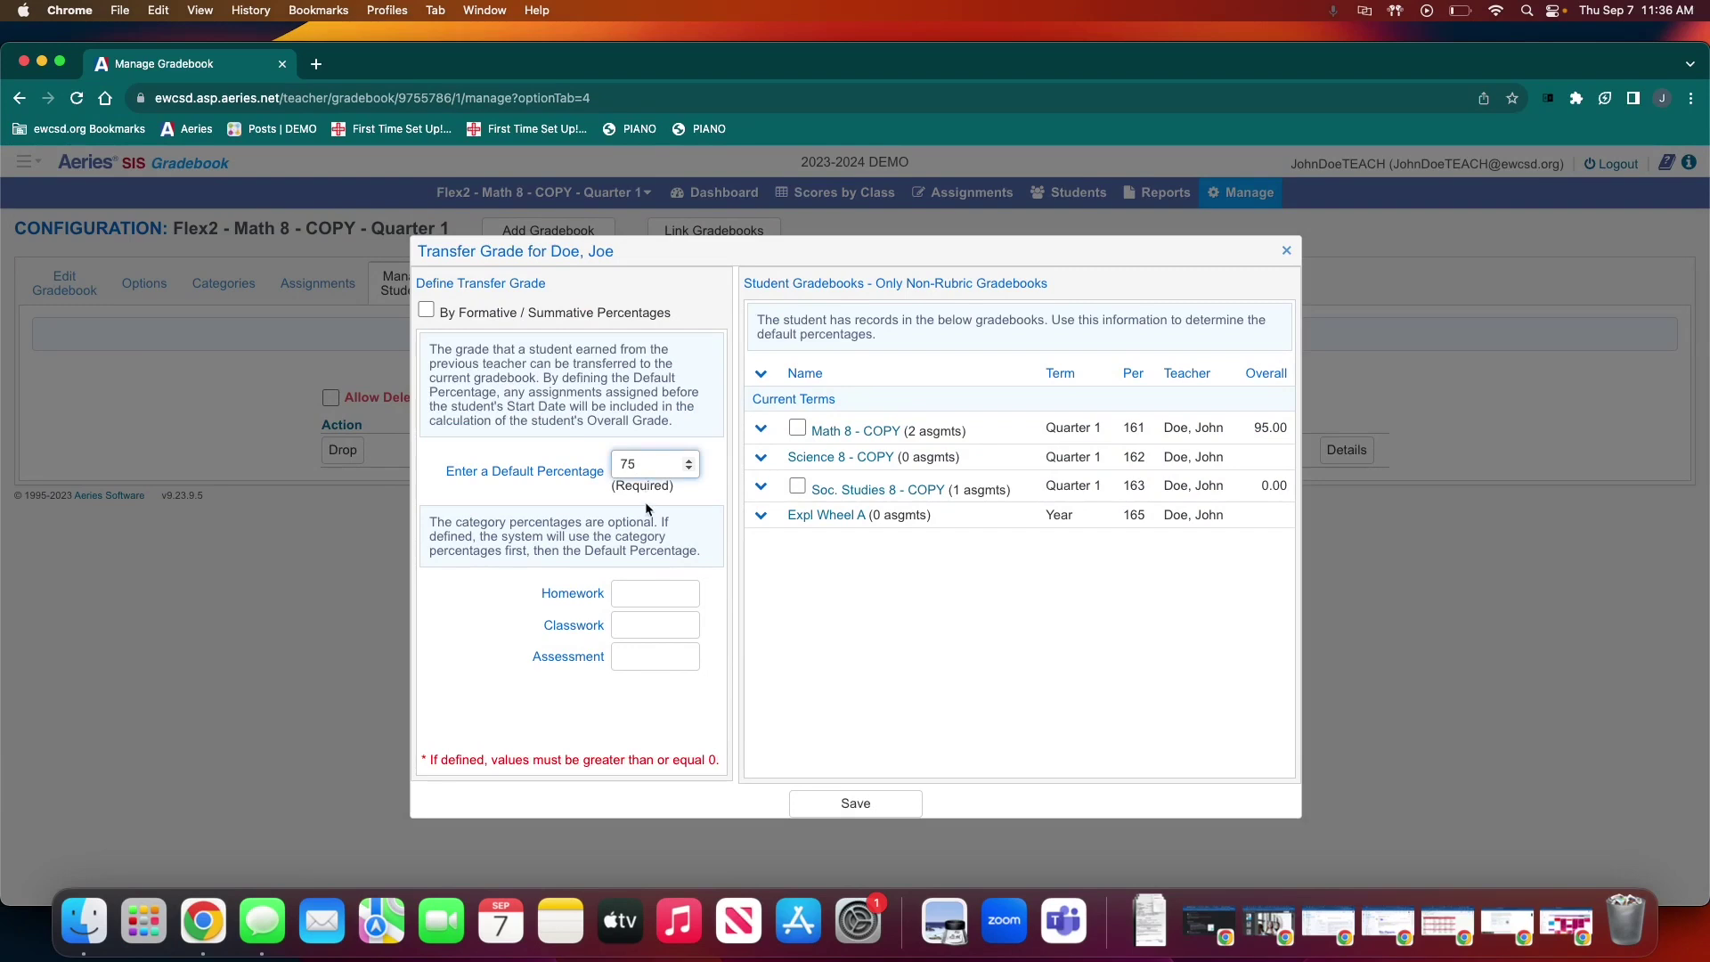
click(709, 507)
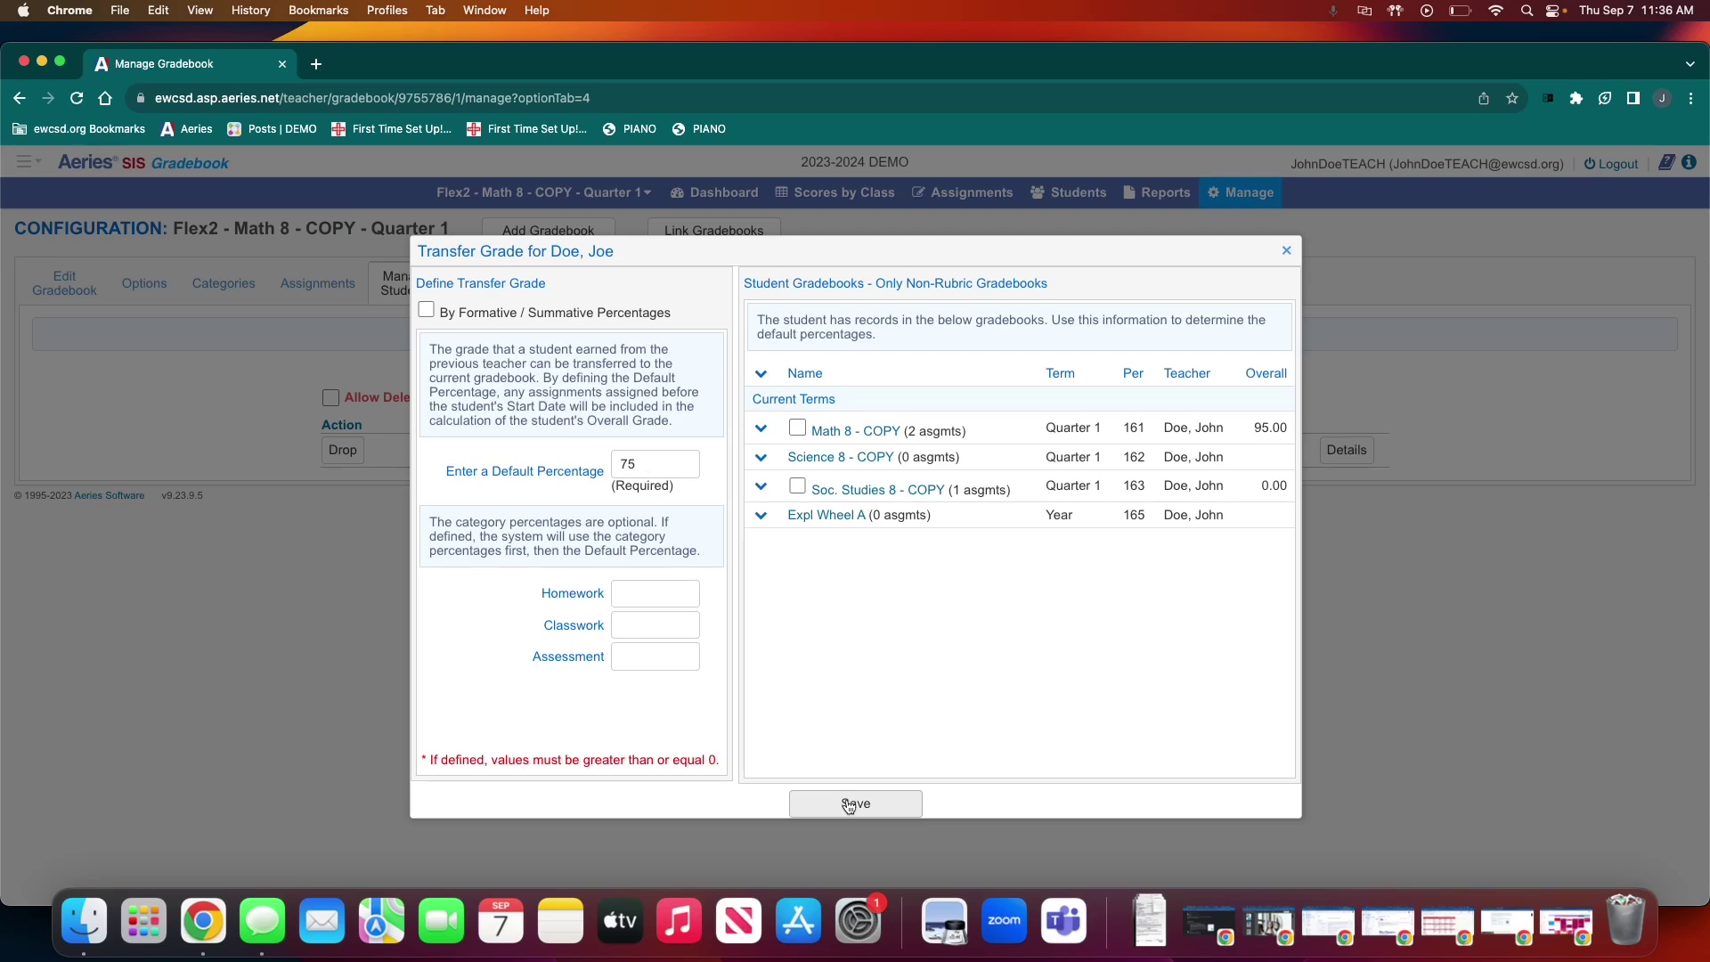
click(849, 805)
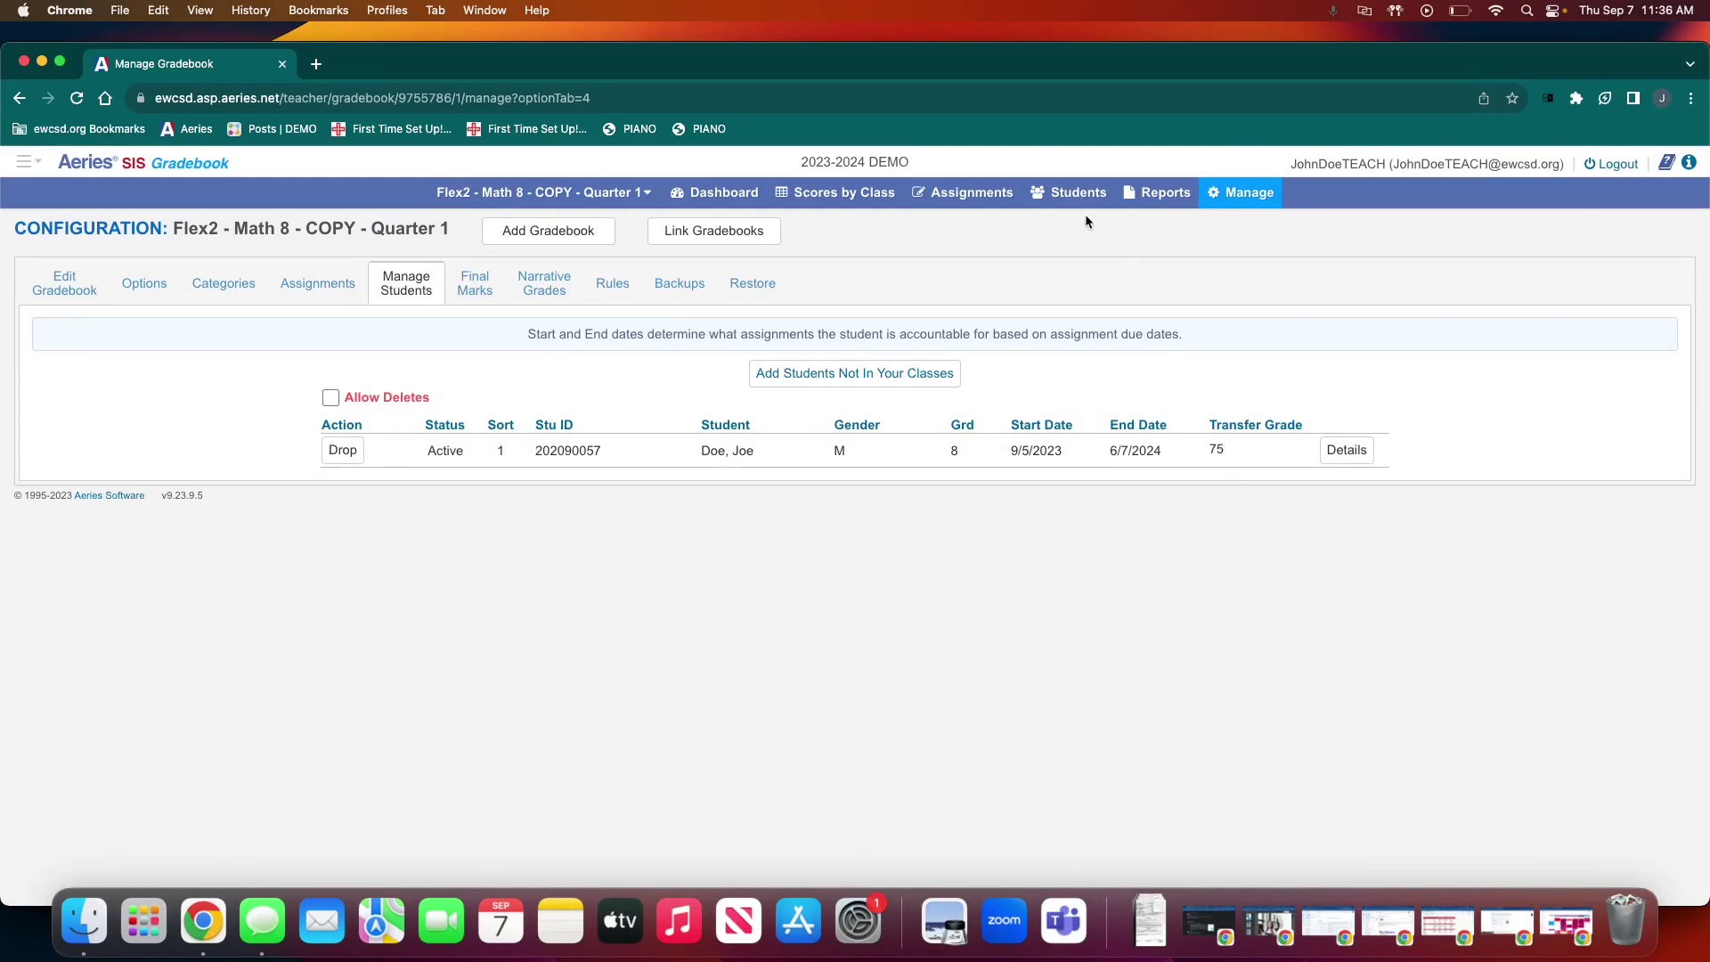
click(826, 193)
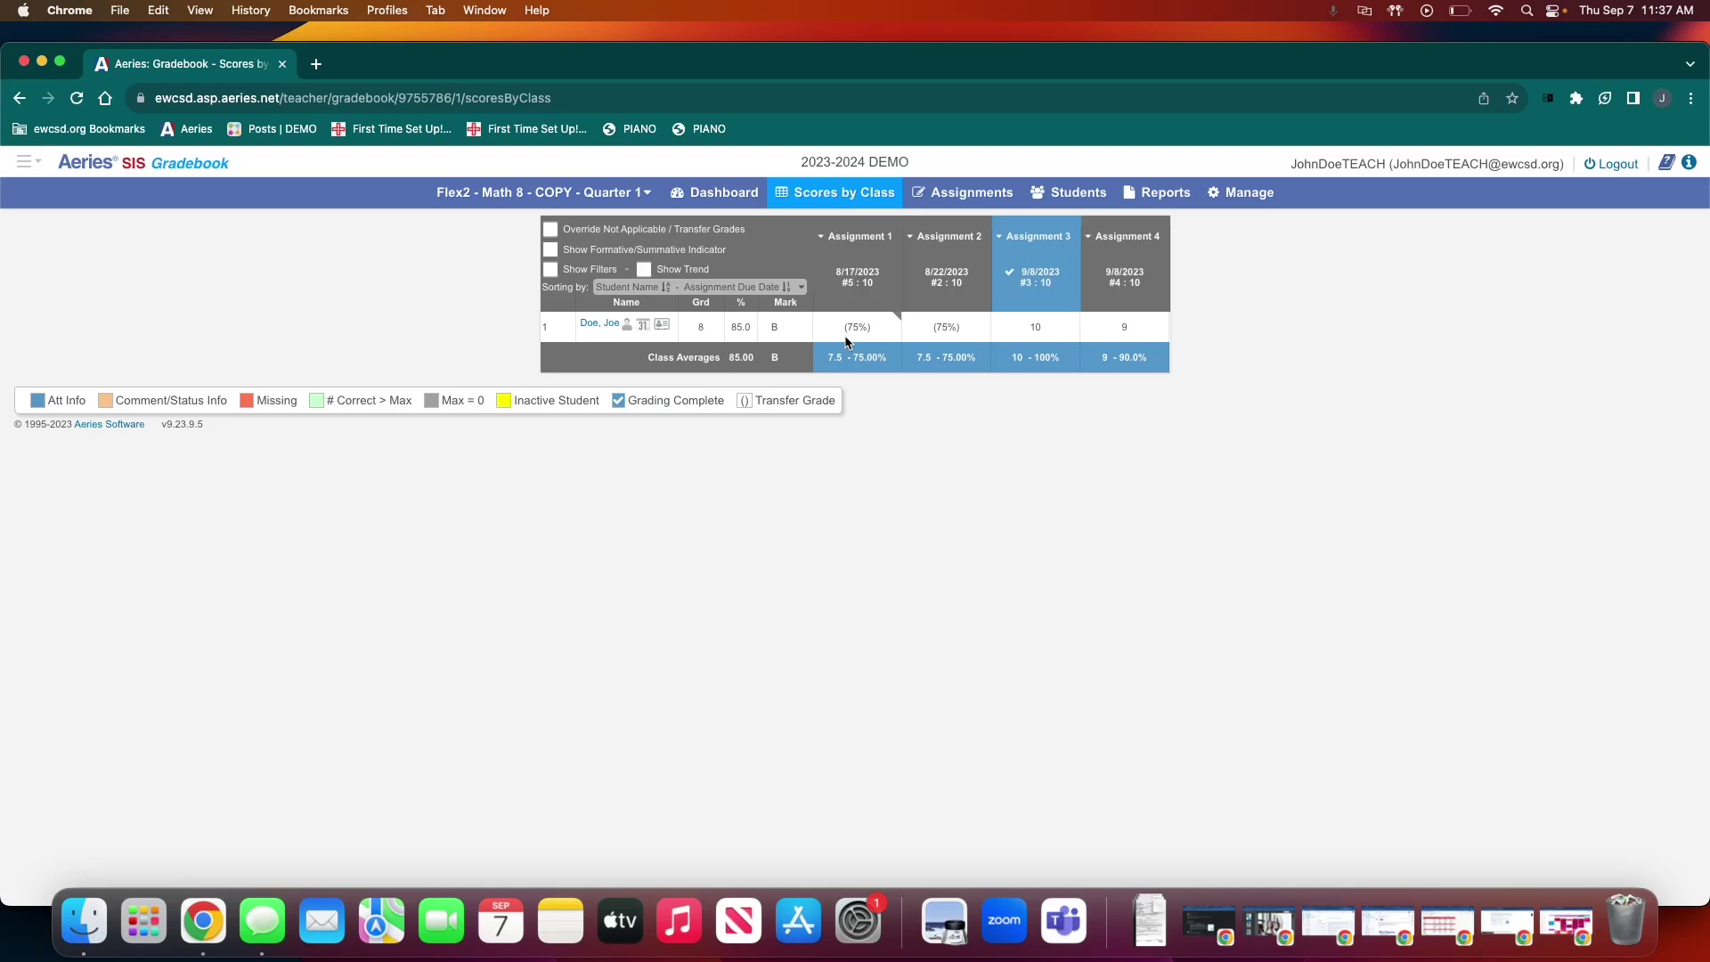
Step: Set the student's transfer grade category percentages to Homework 80, Classwork 90 and Assessment 50, save them, and check the class scores
click(1241, 191)
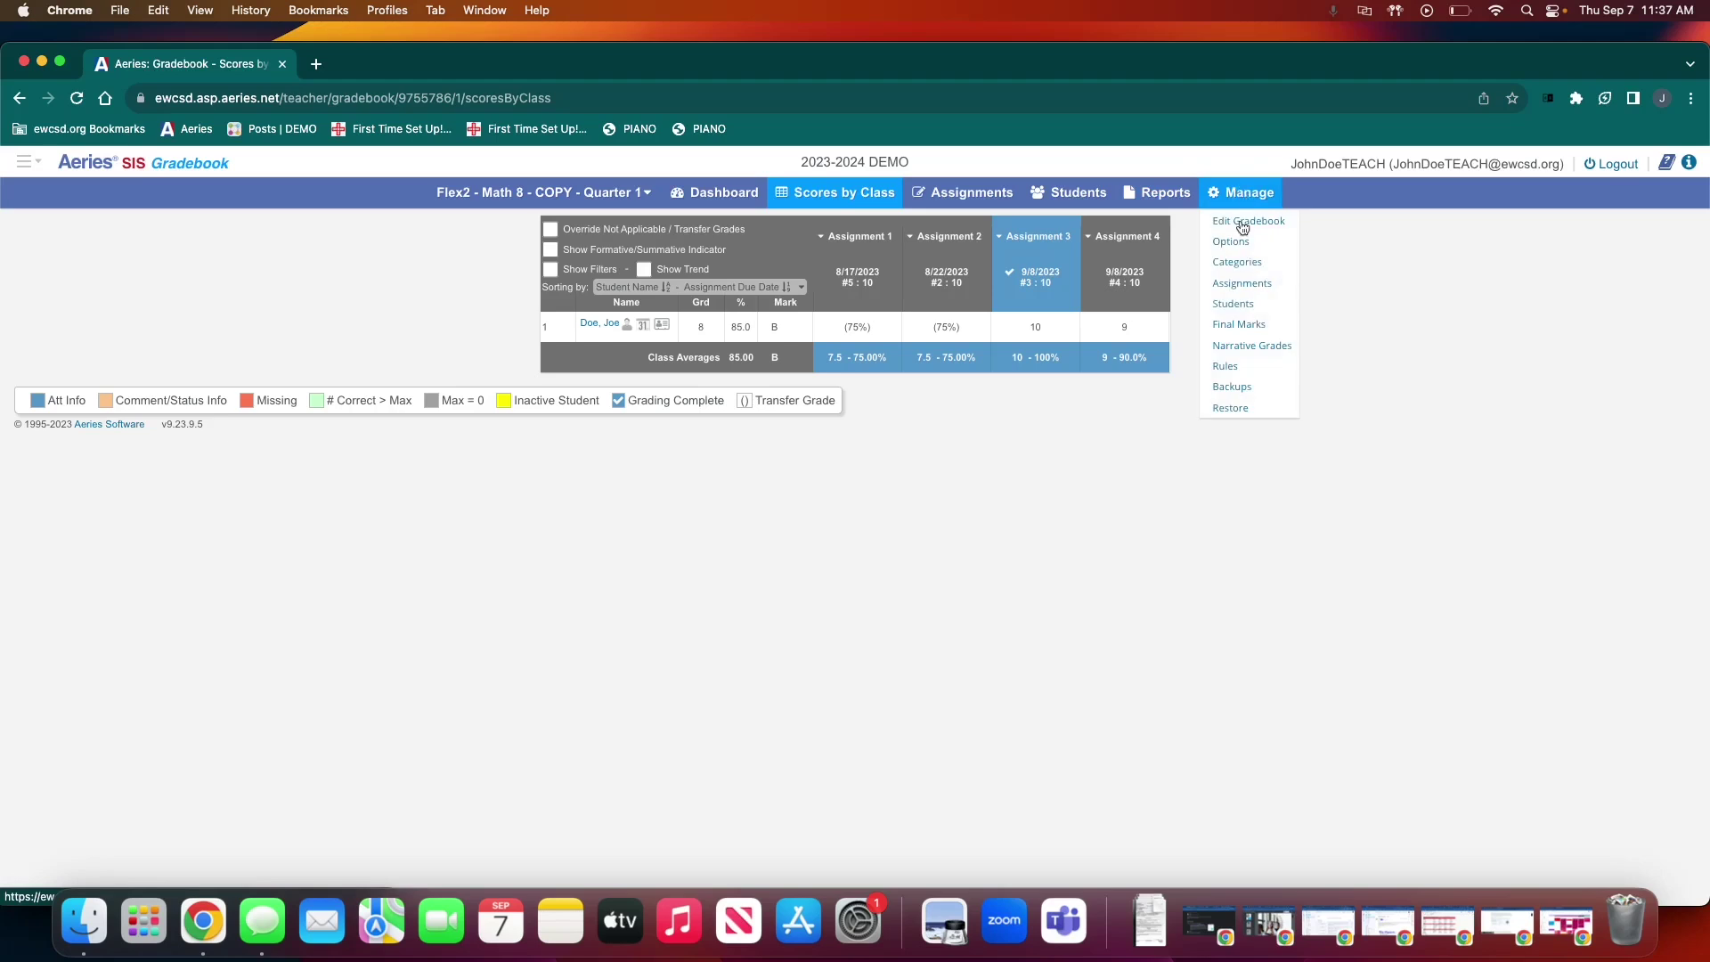
click(1245, 304)
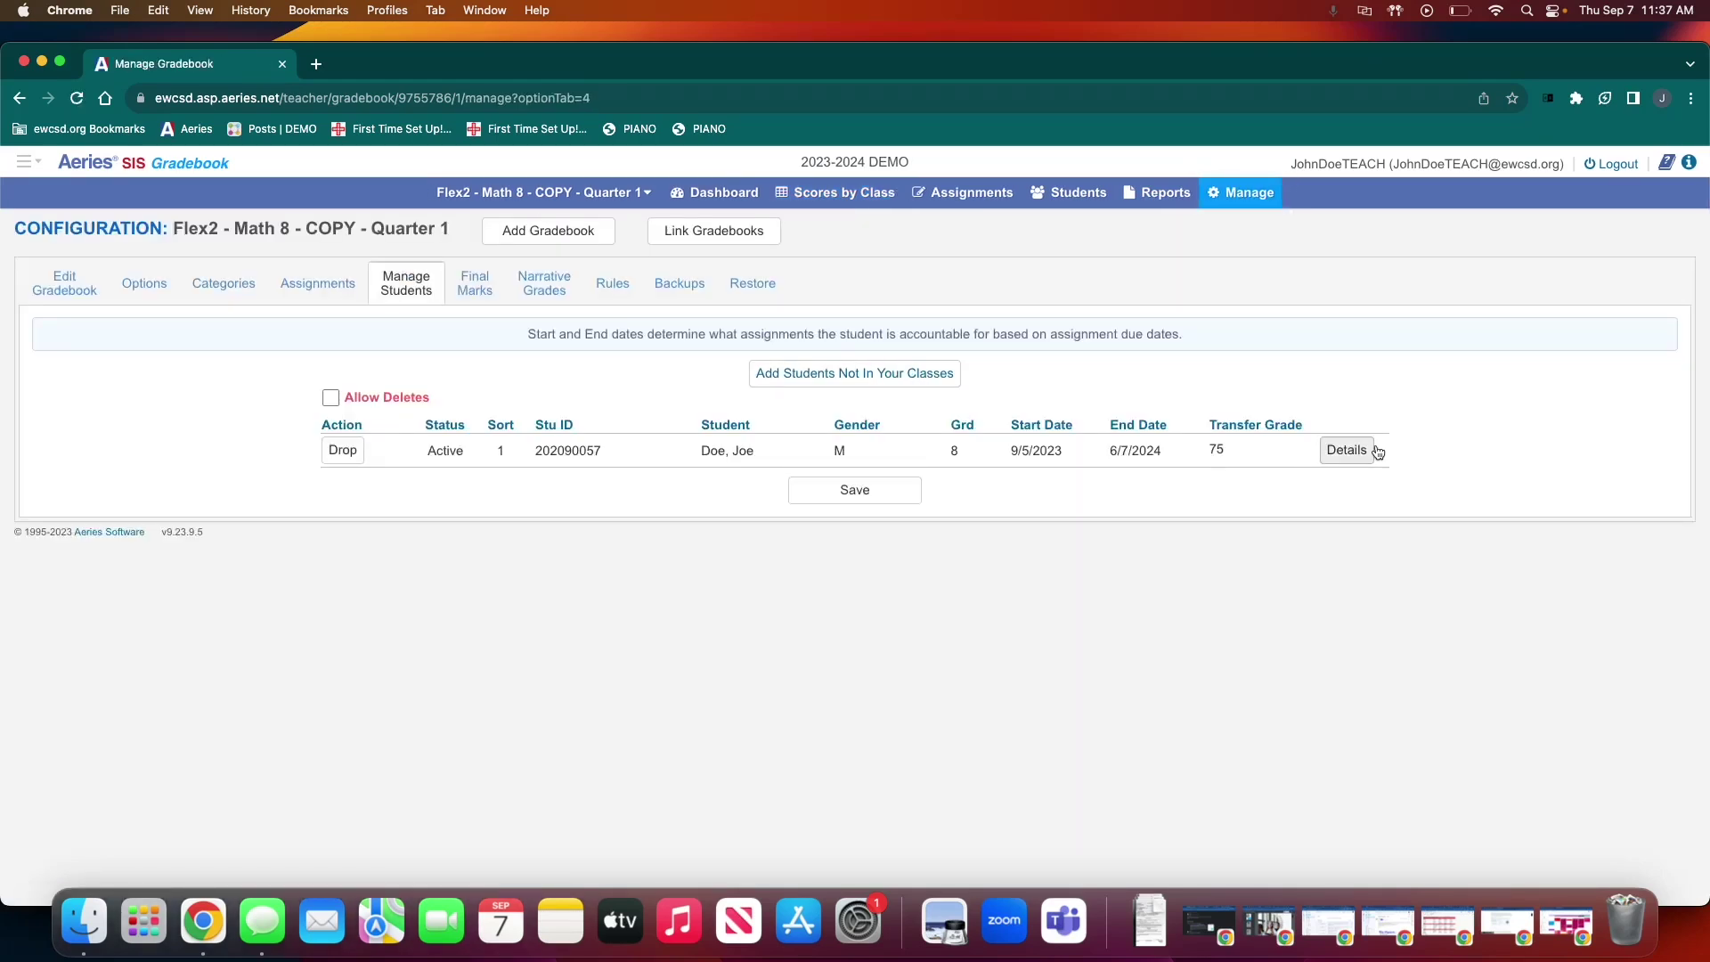
click(1346, 450)
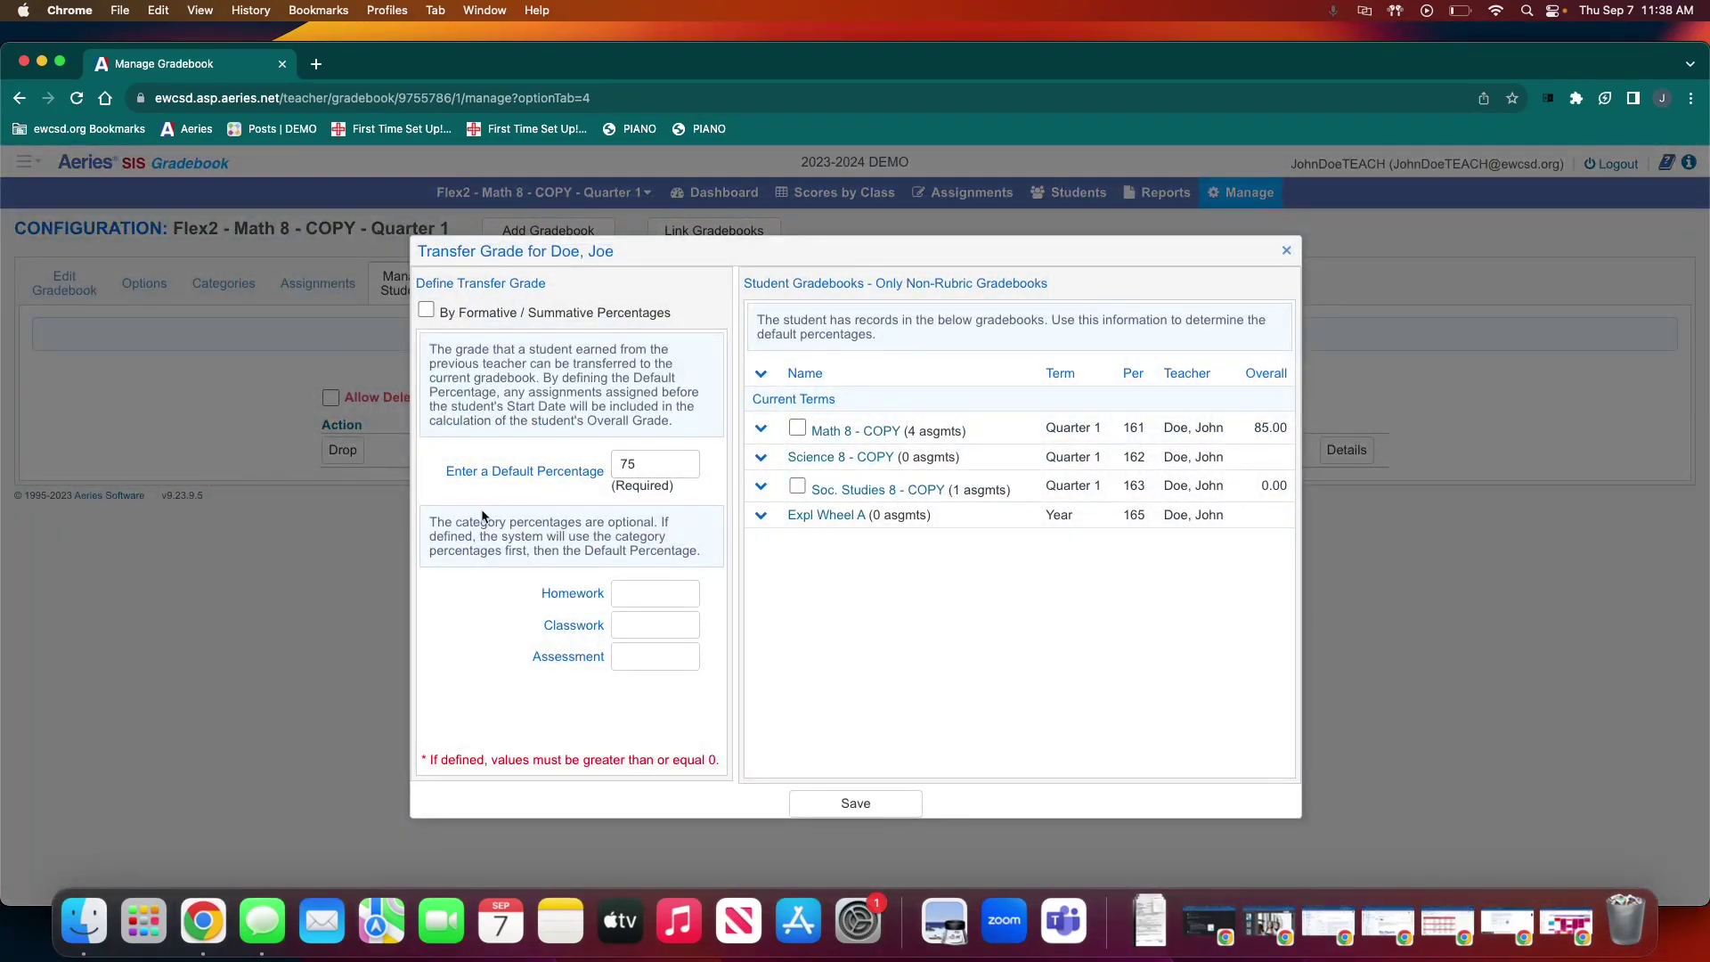
click(631, 599)
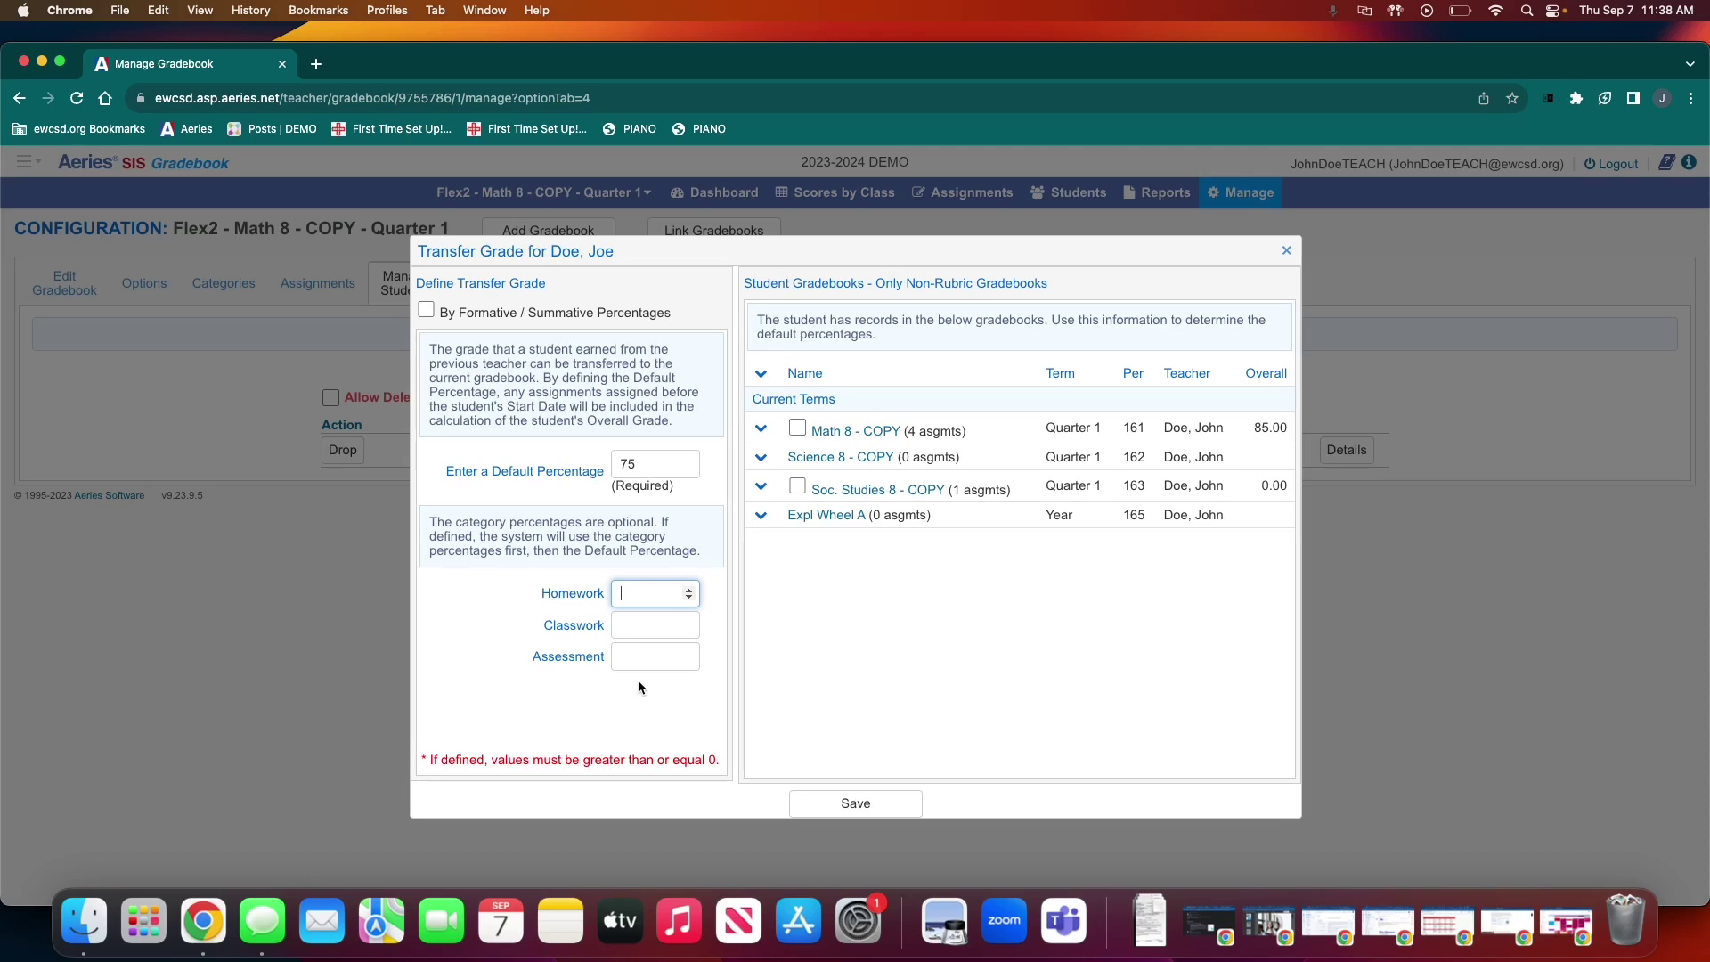
text(80)
click(637, 621)
text(90)
click(626, 656)
text(50)
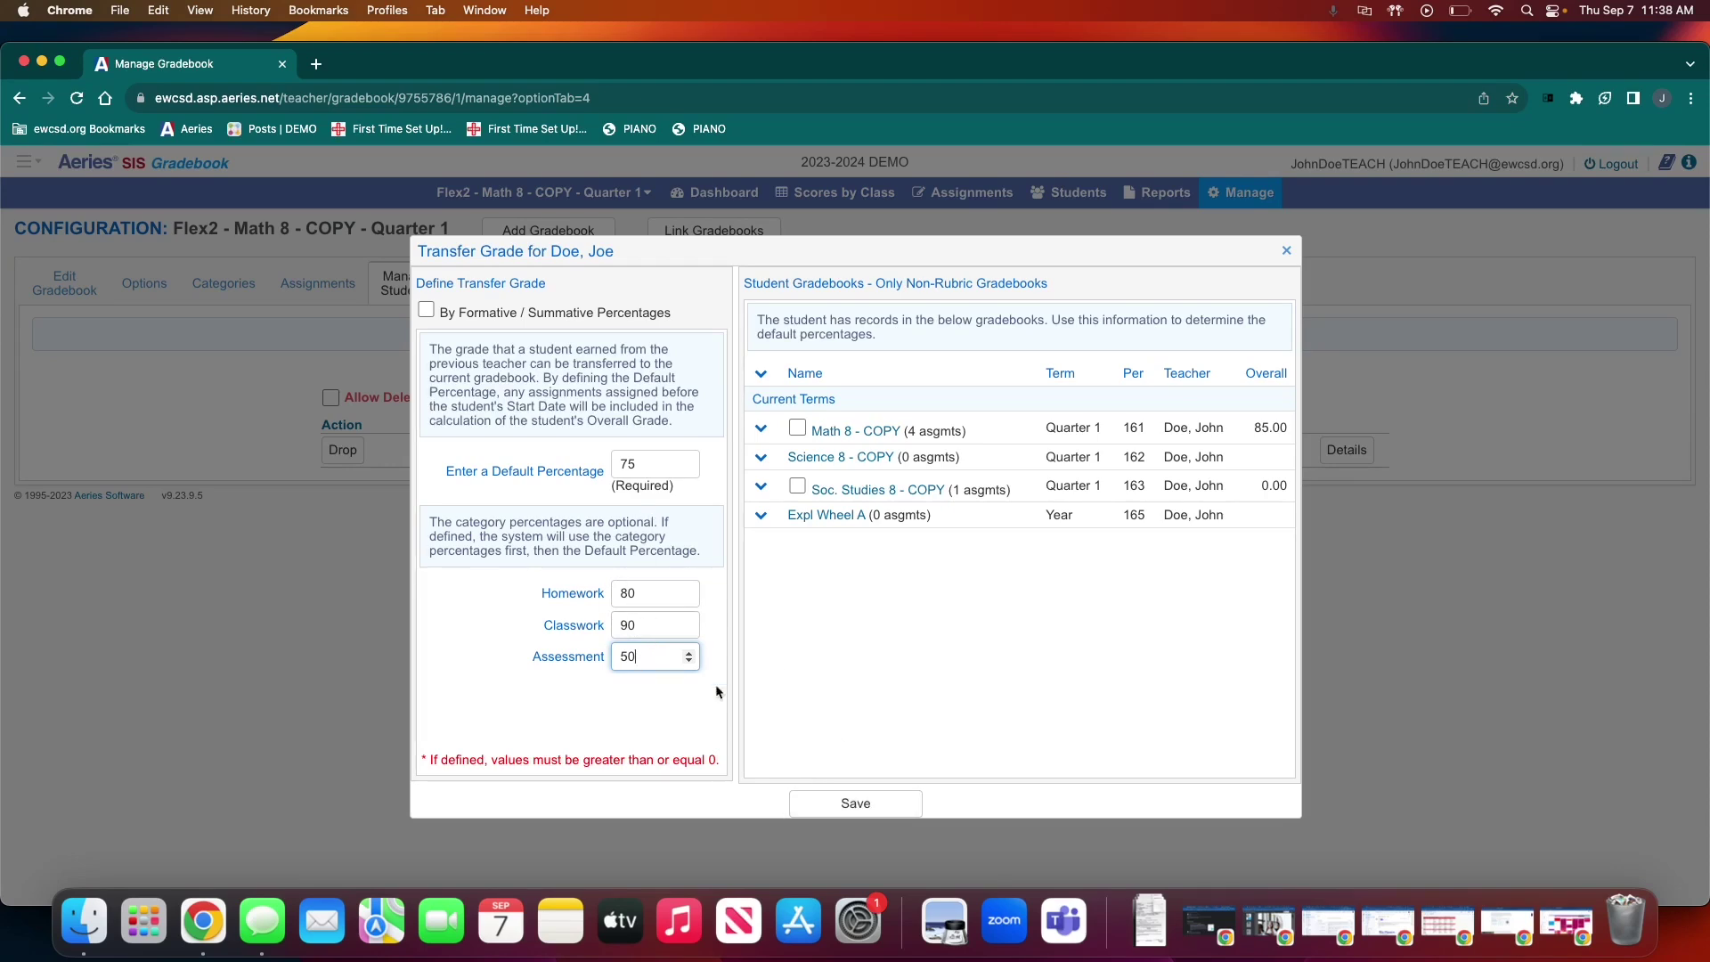
click(853, 804)
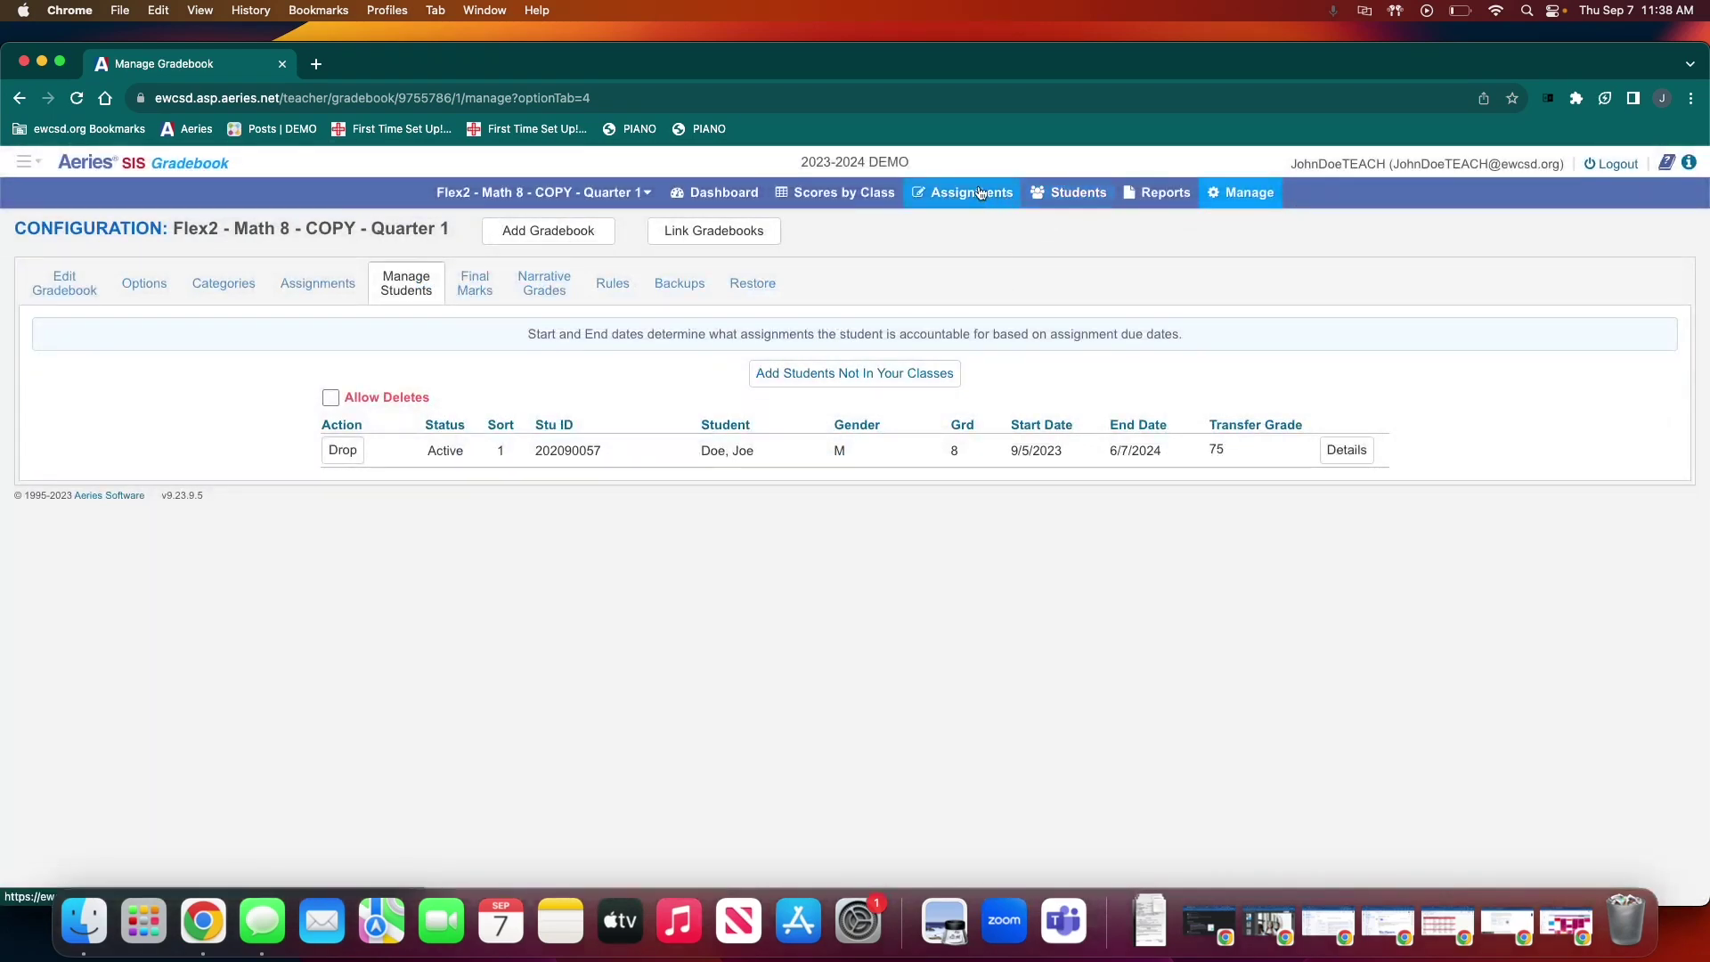
click(846, 196)
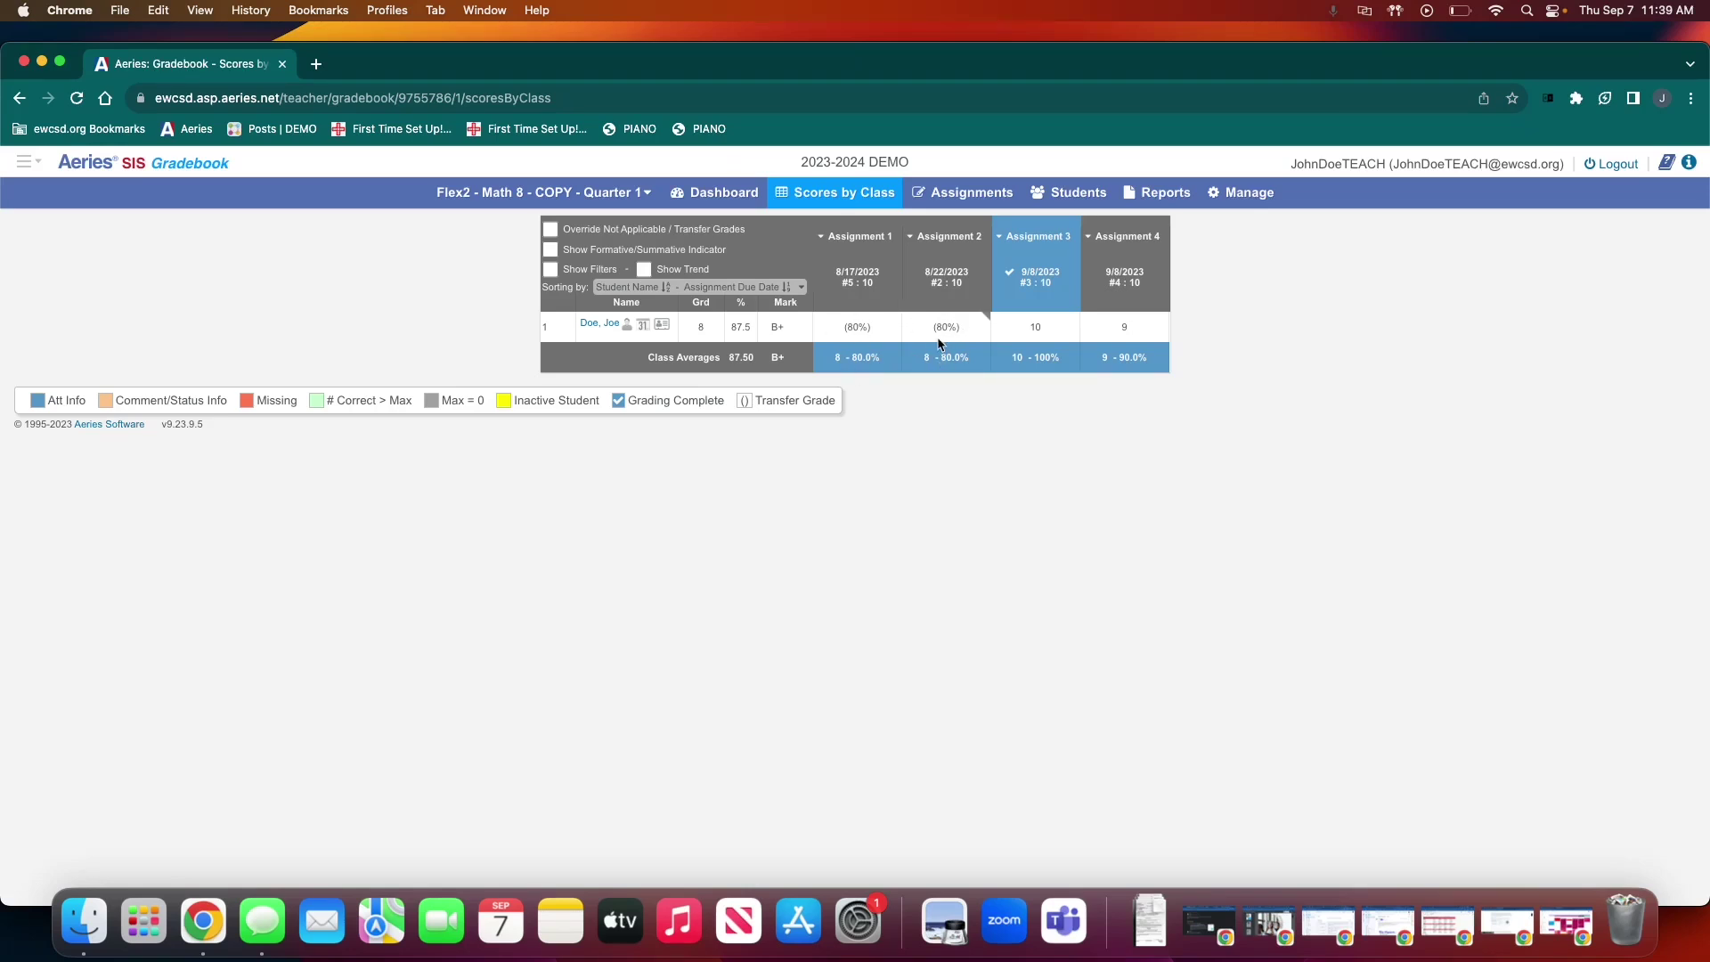
Step: Clear the default, Homework, Classwork and Assessment percentages from the student's transfer grade and save
click(1259, 197)
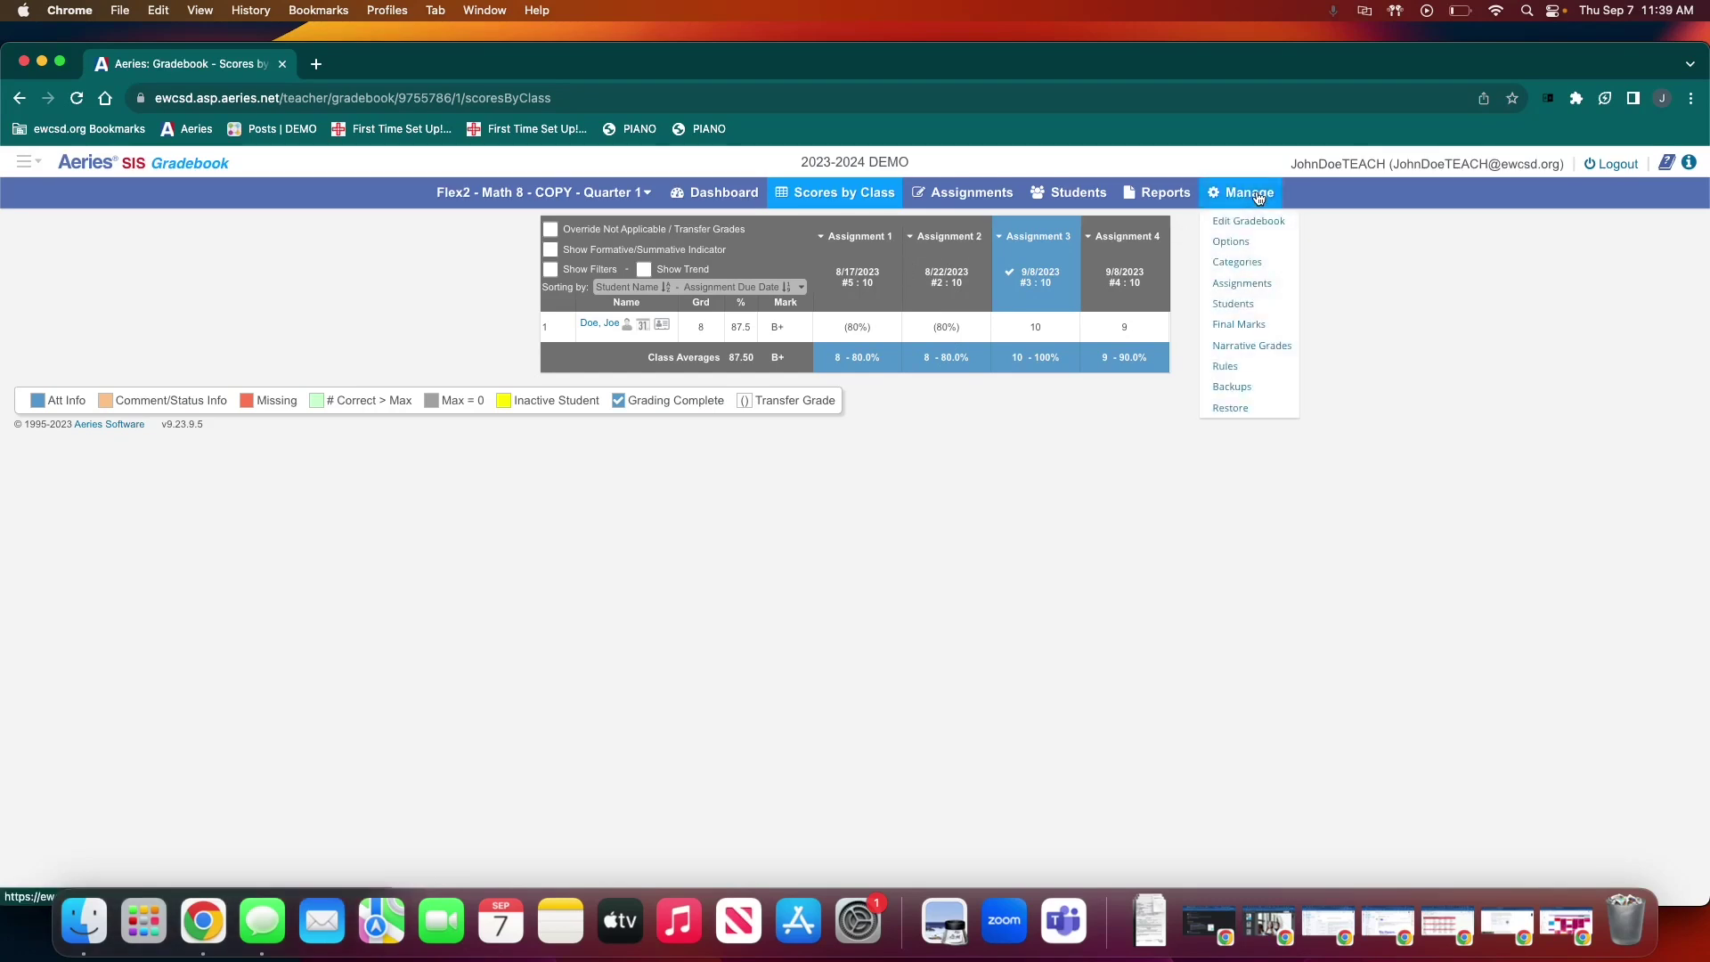
click(1227, 307)
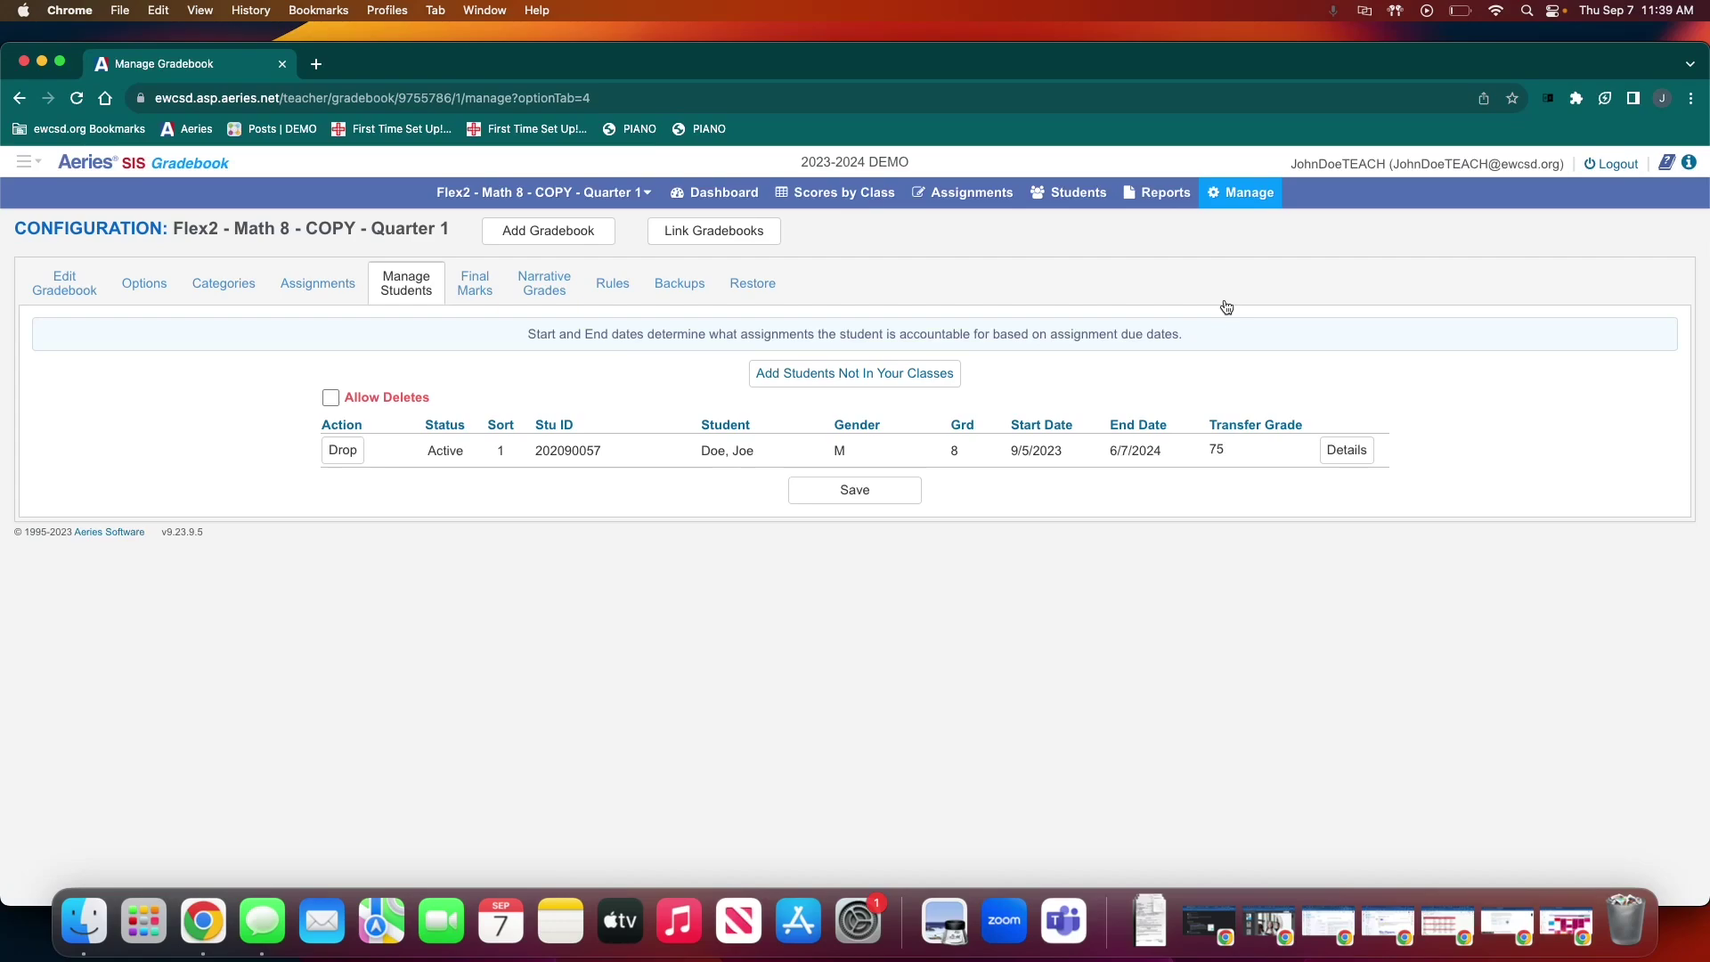
click(1346, 450)
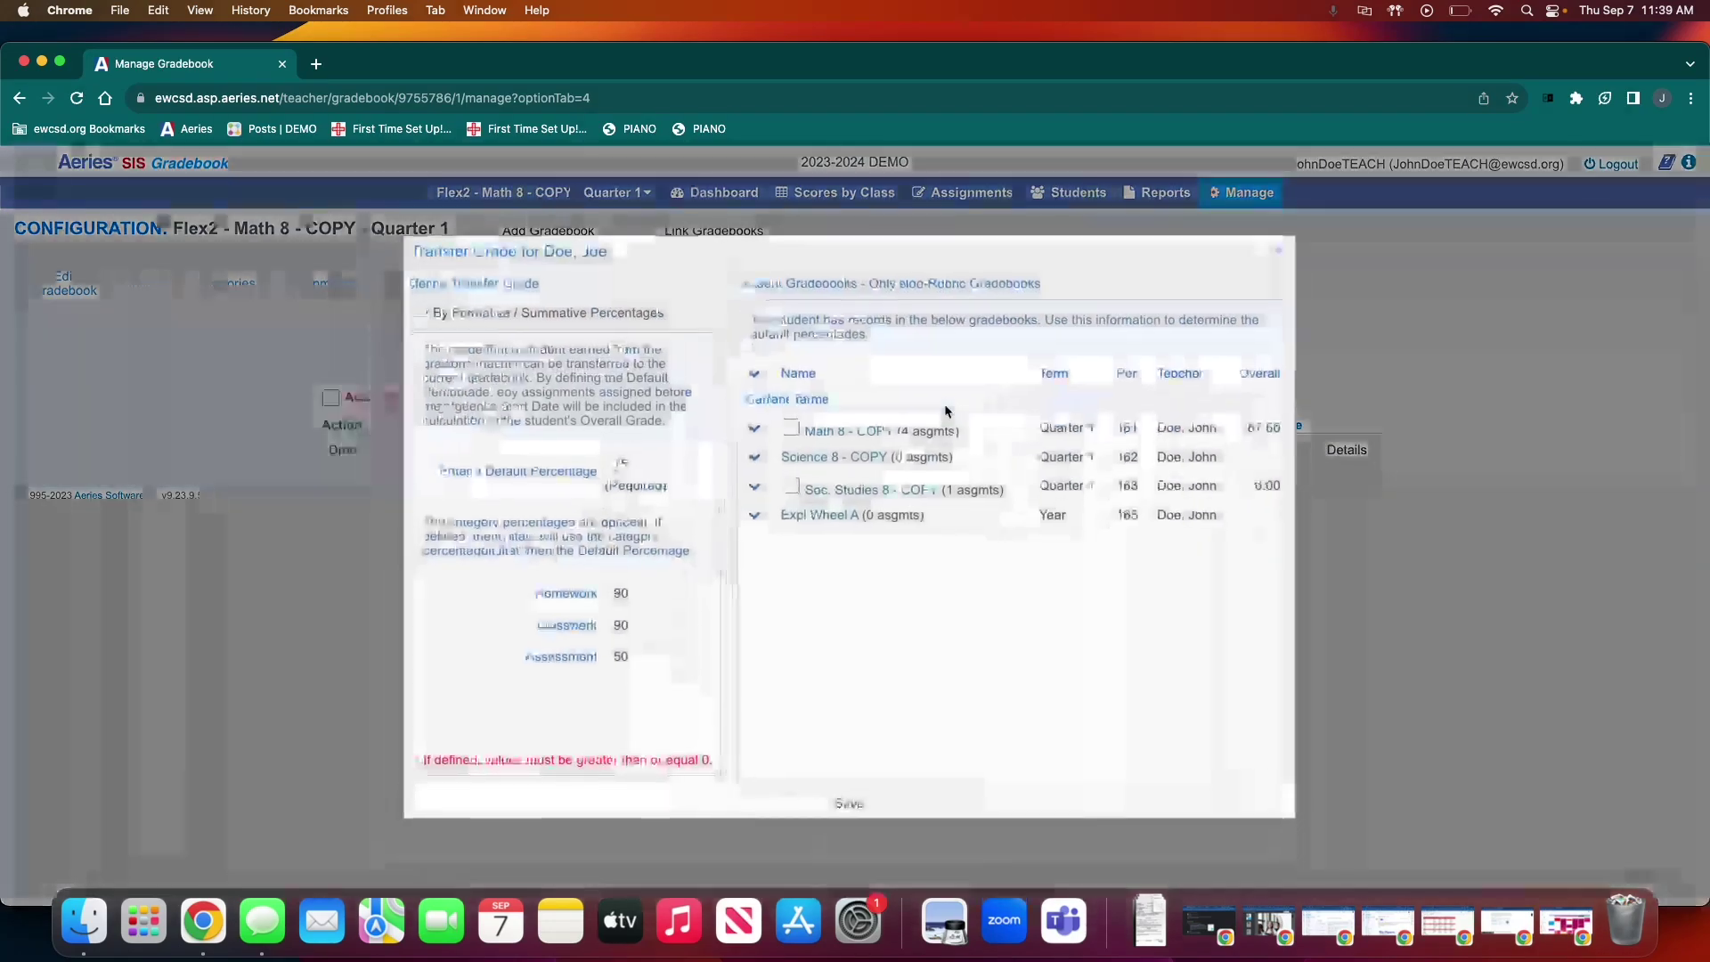
click(657, 463)
key(BackSpace)
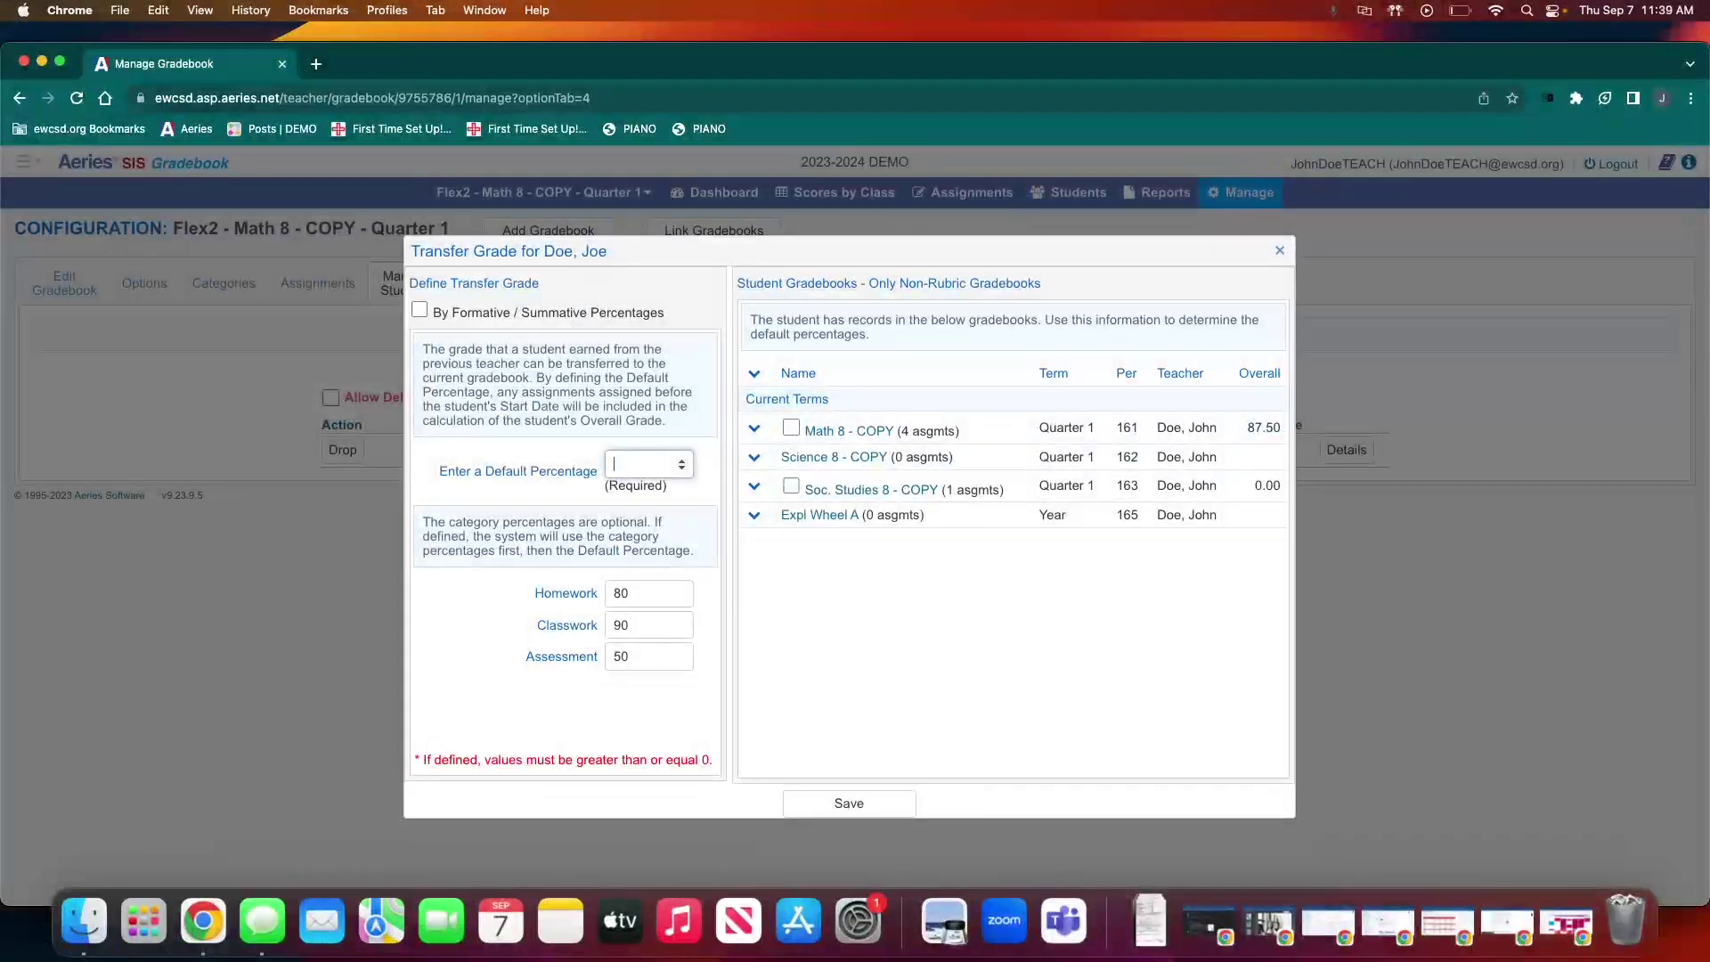
click(621, 593)
key(BackSpace)
click(635, 623)
key(BackSpace)
click(631, 656)
key(BackSpace)
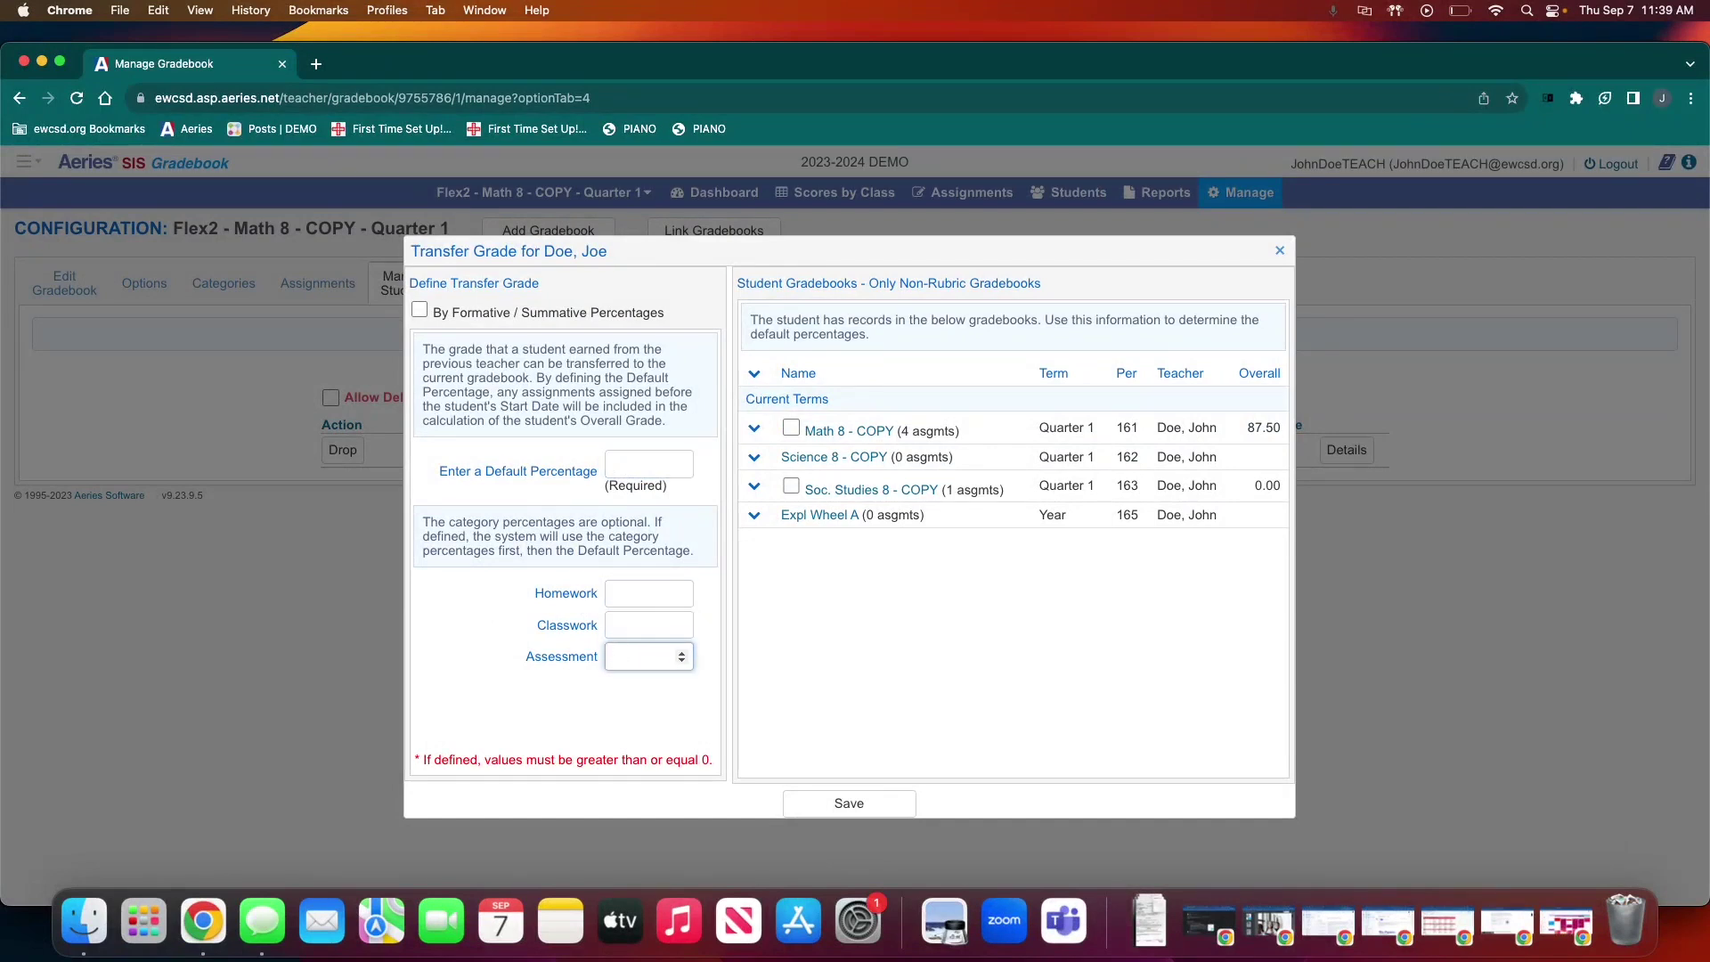
click(826, 804)
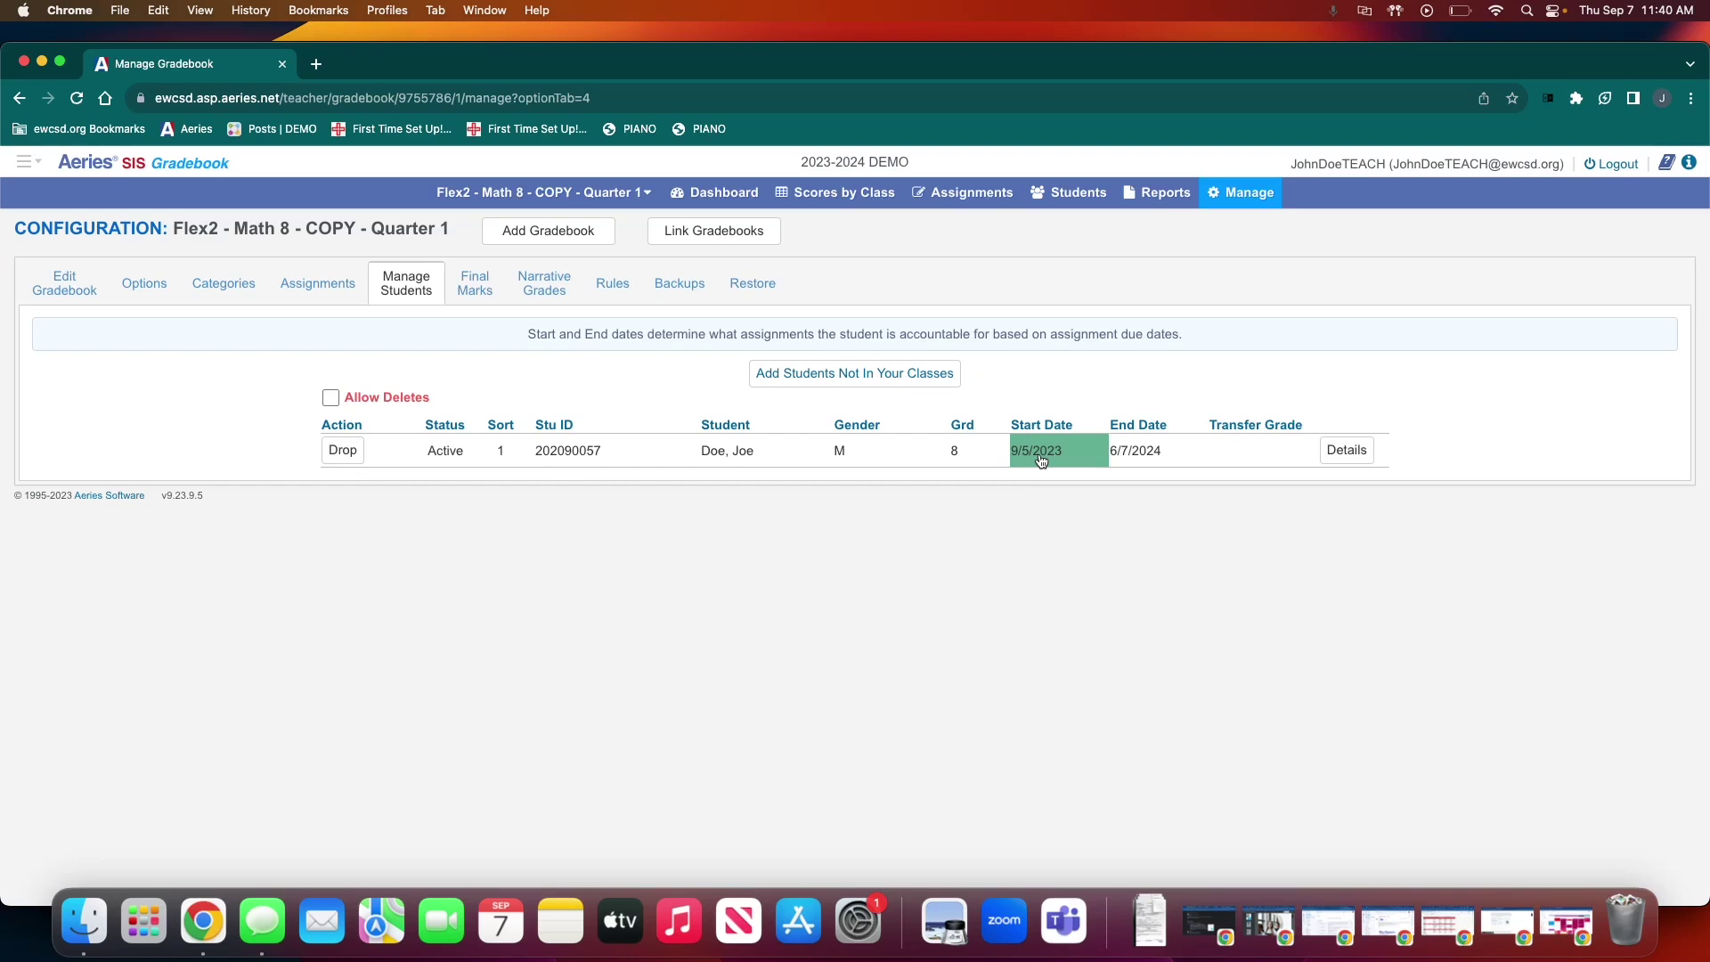
Step: Set the student's gradebook start date to 8/15/2023
click(1040, 457)
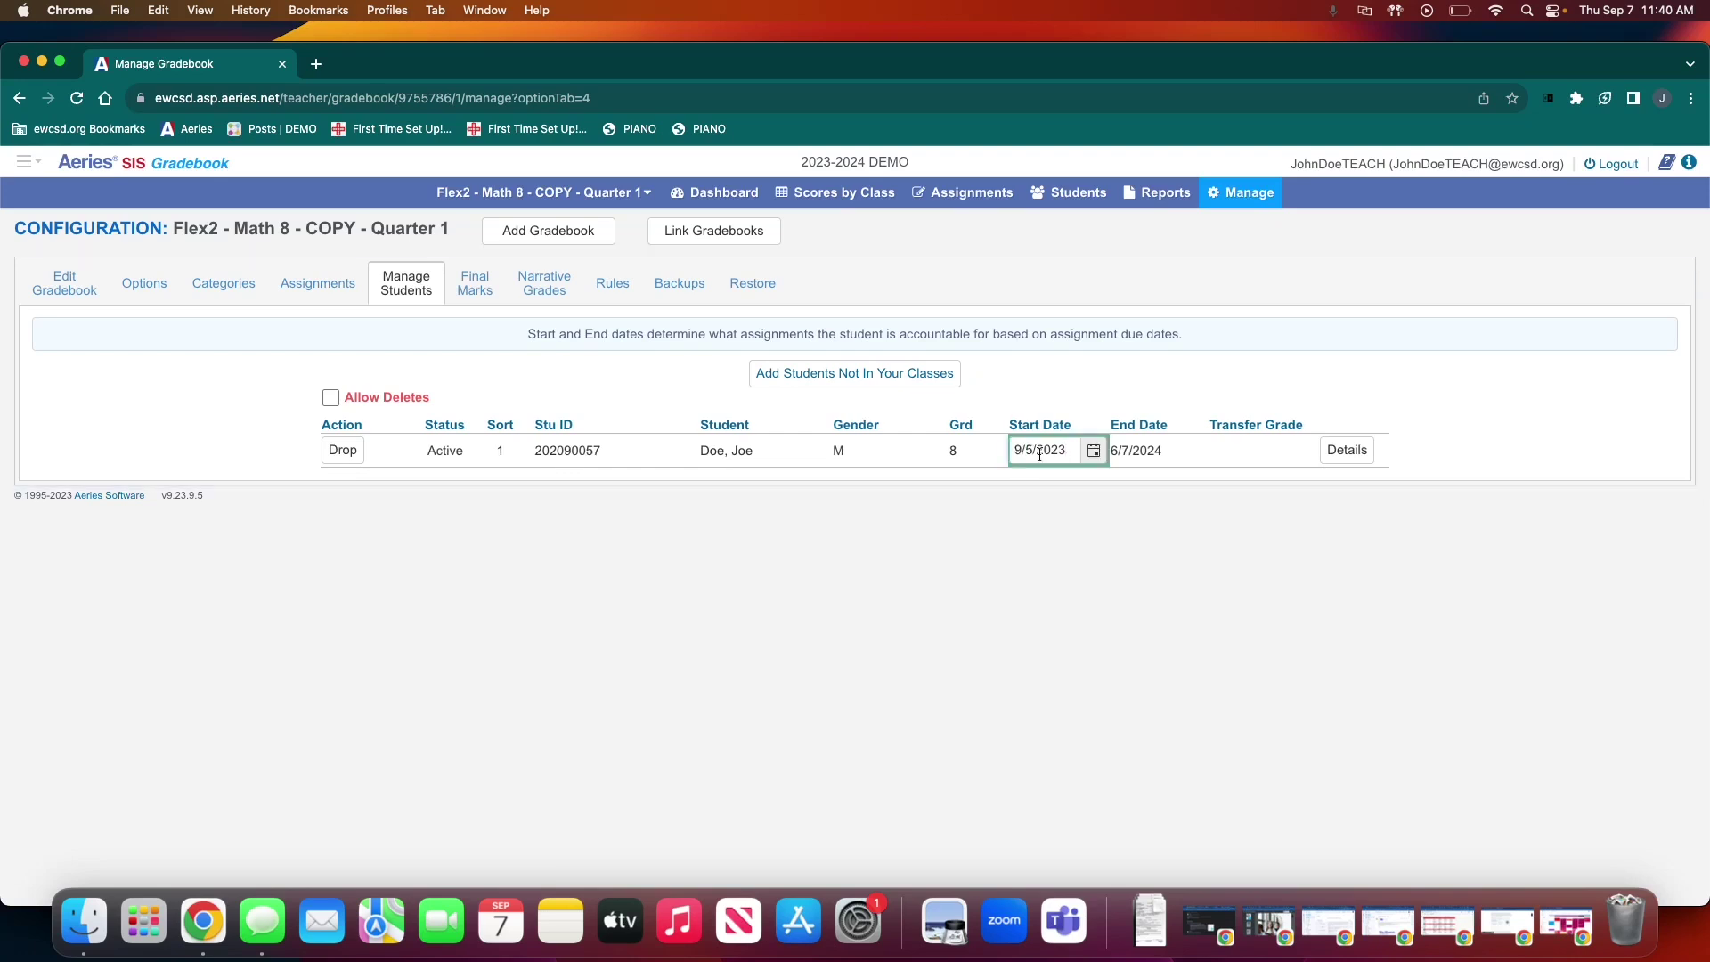
drag(1034, 453, 1014, 448)
text(8/14)
click(1078, 488)
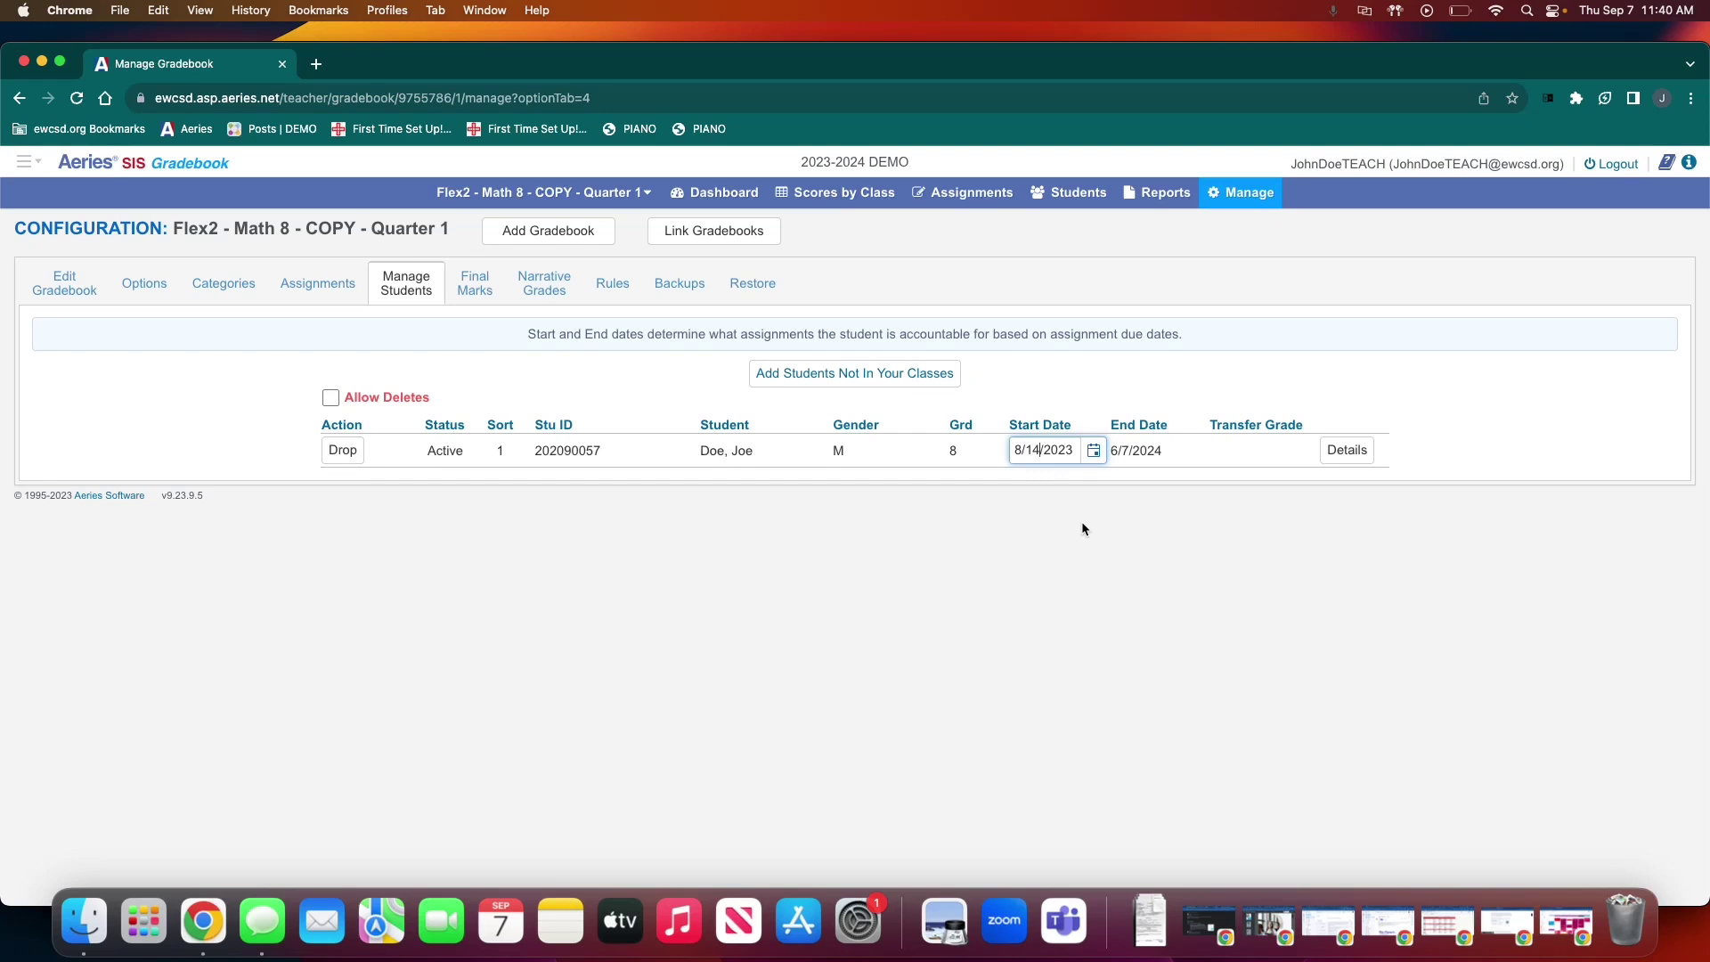
key(BackSpace)
text(5)
click(1088, 525)
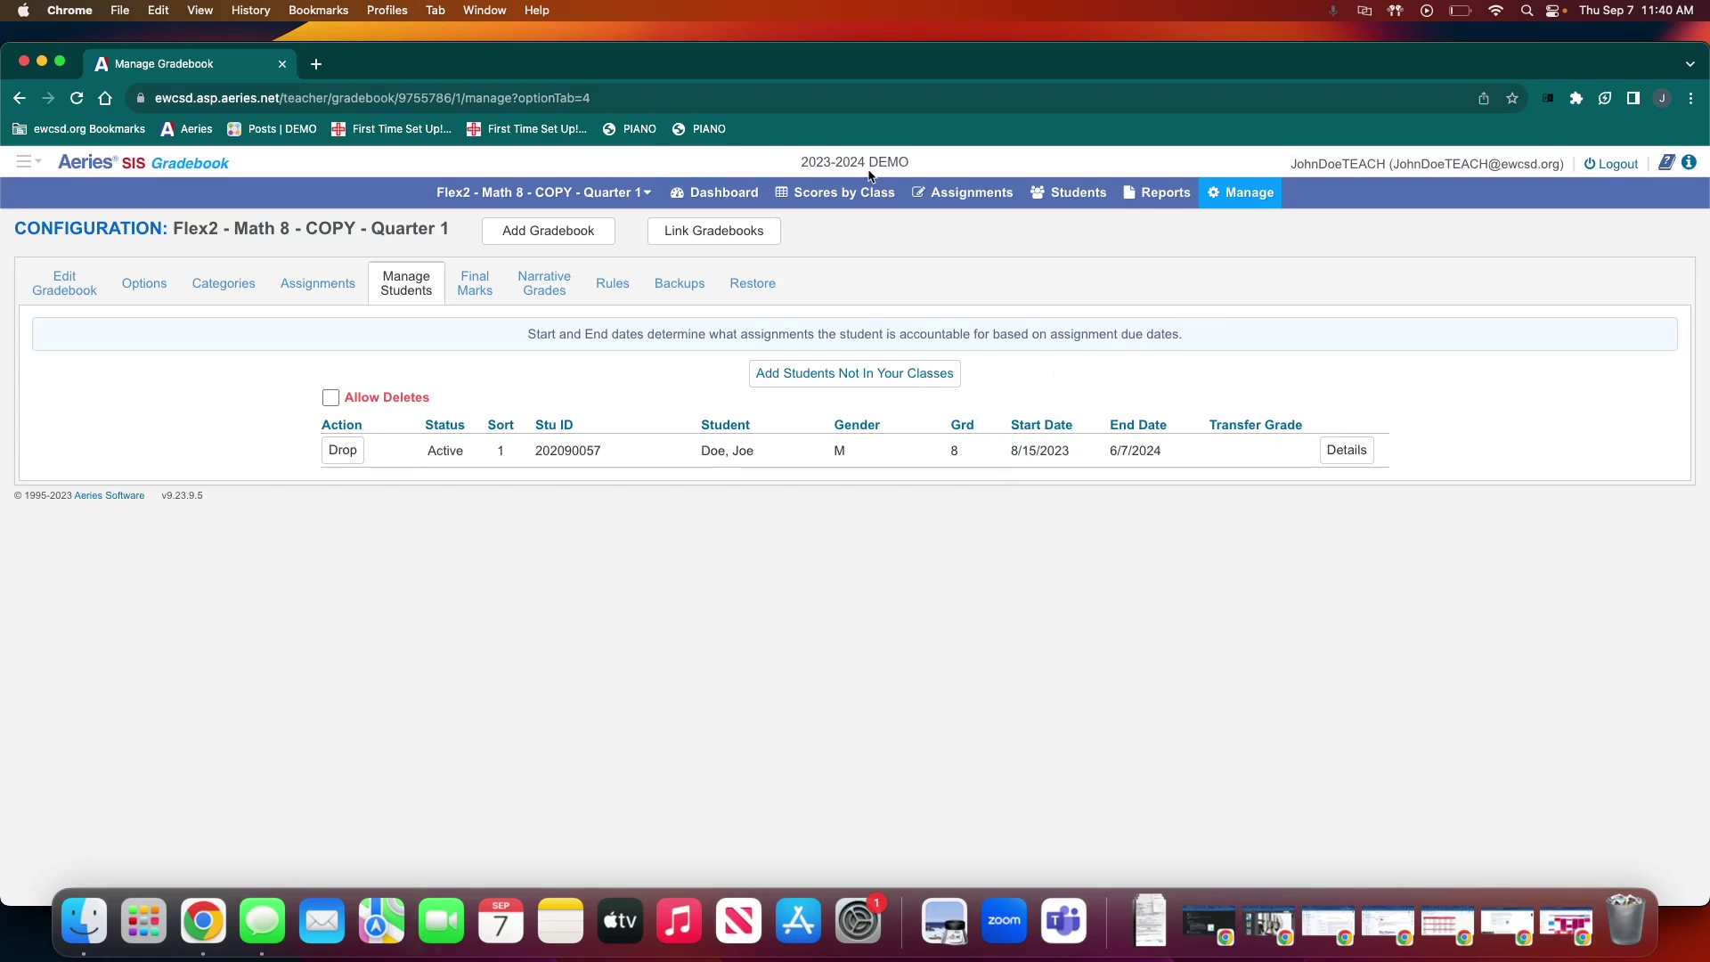
Step: Enter the student's scores in the class scores grid: 9 for Assignment 1 and 8 for Assignment 2
click(842, 193)
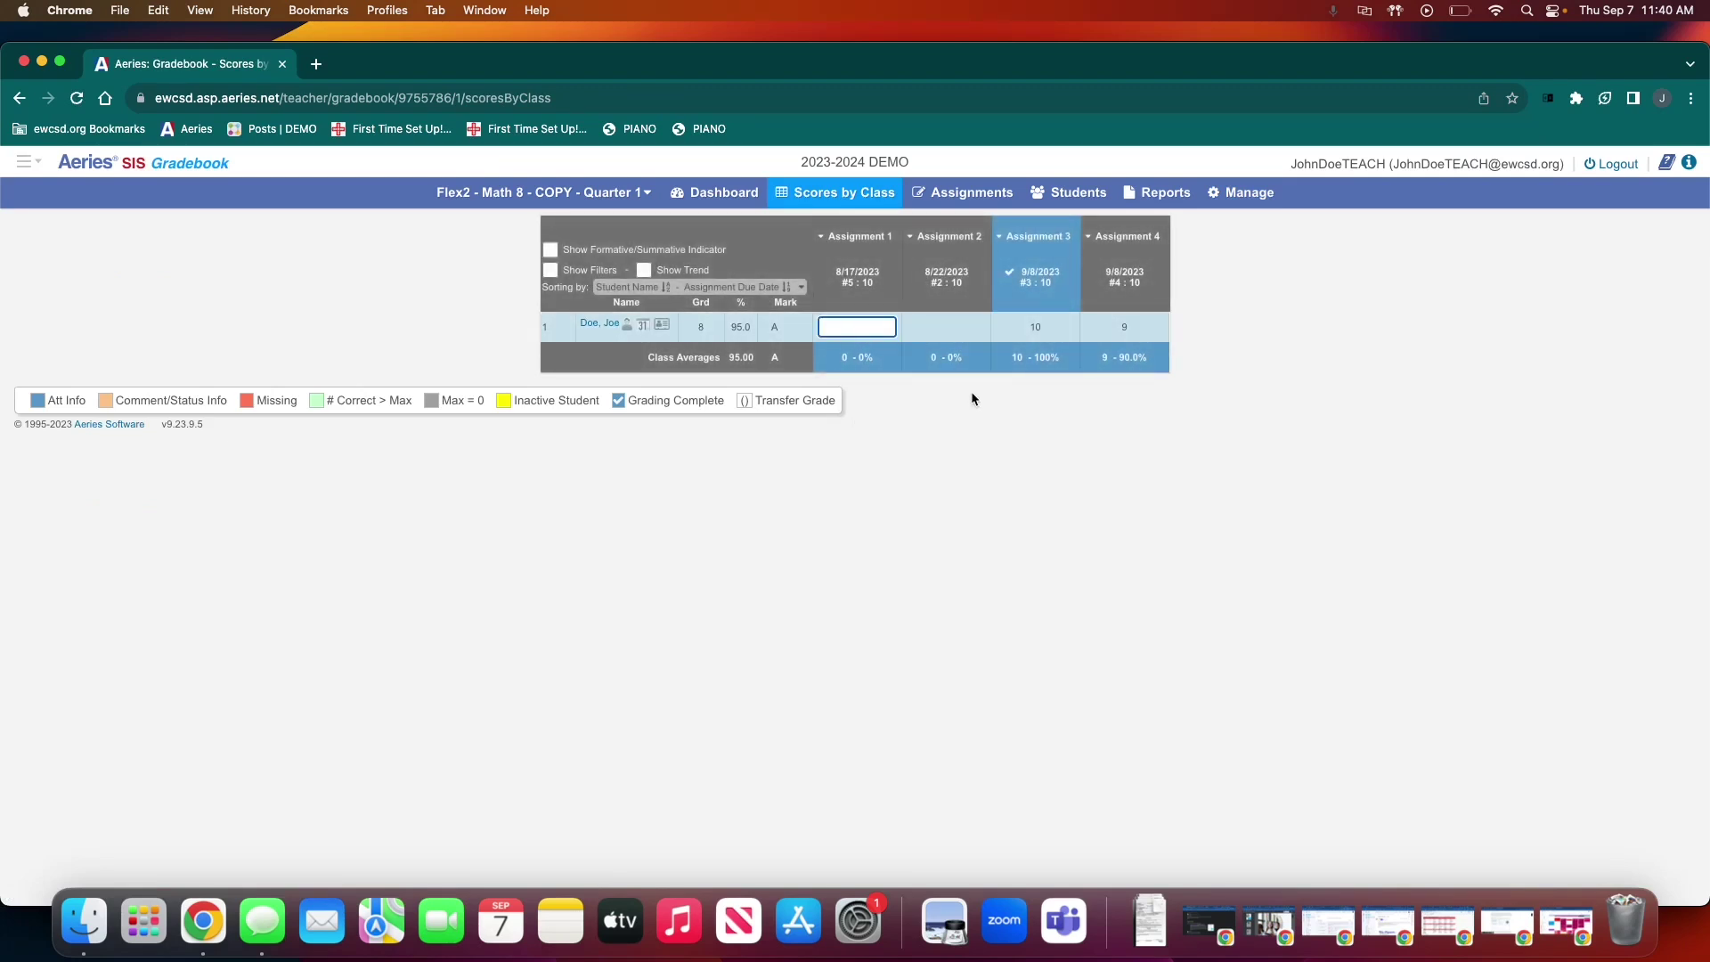
text(9)
click(943, 325)
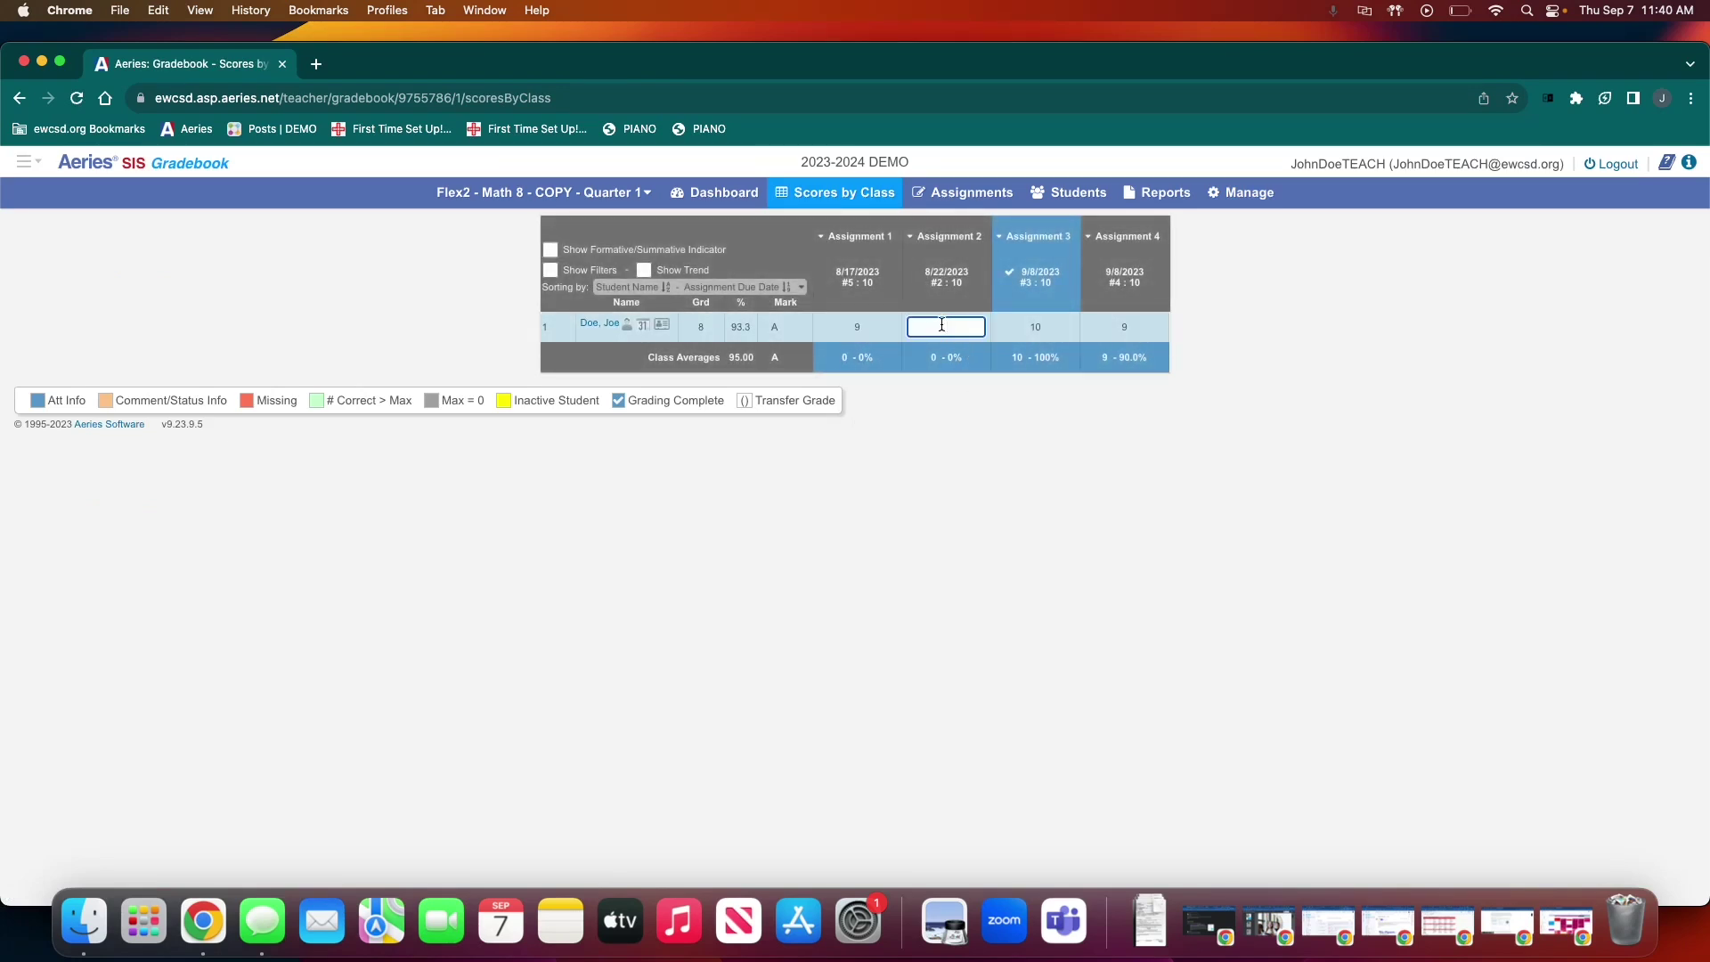
text(8)
click(1001, 511)
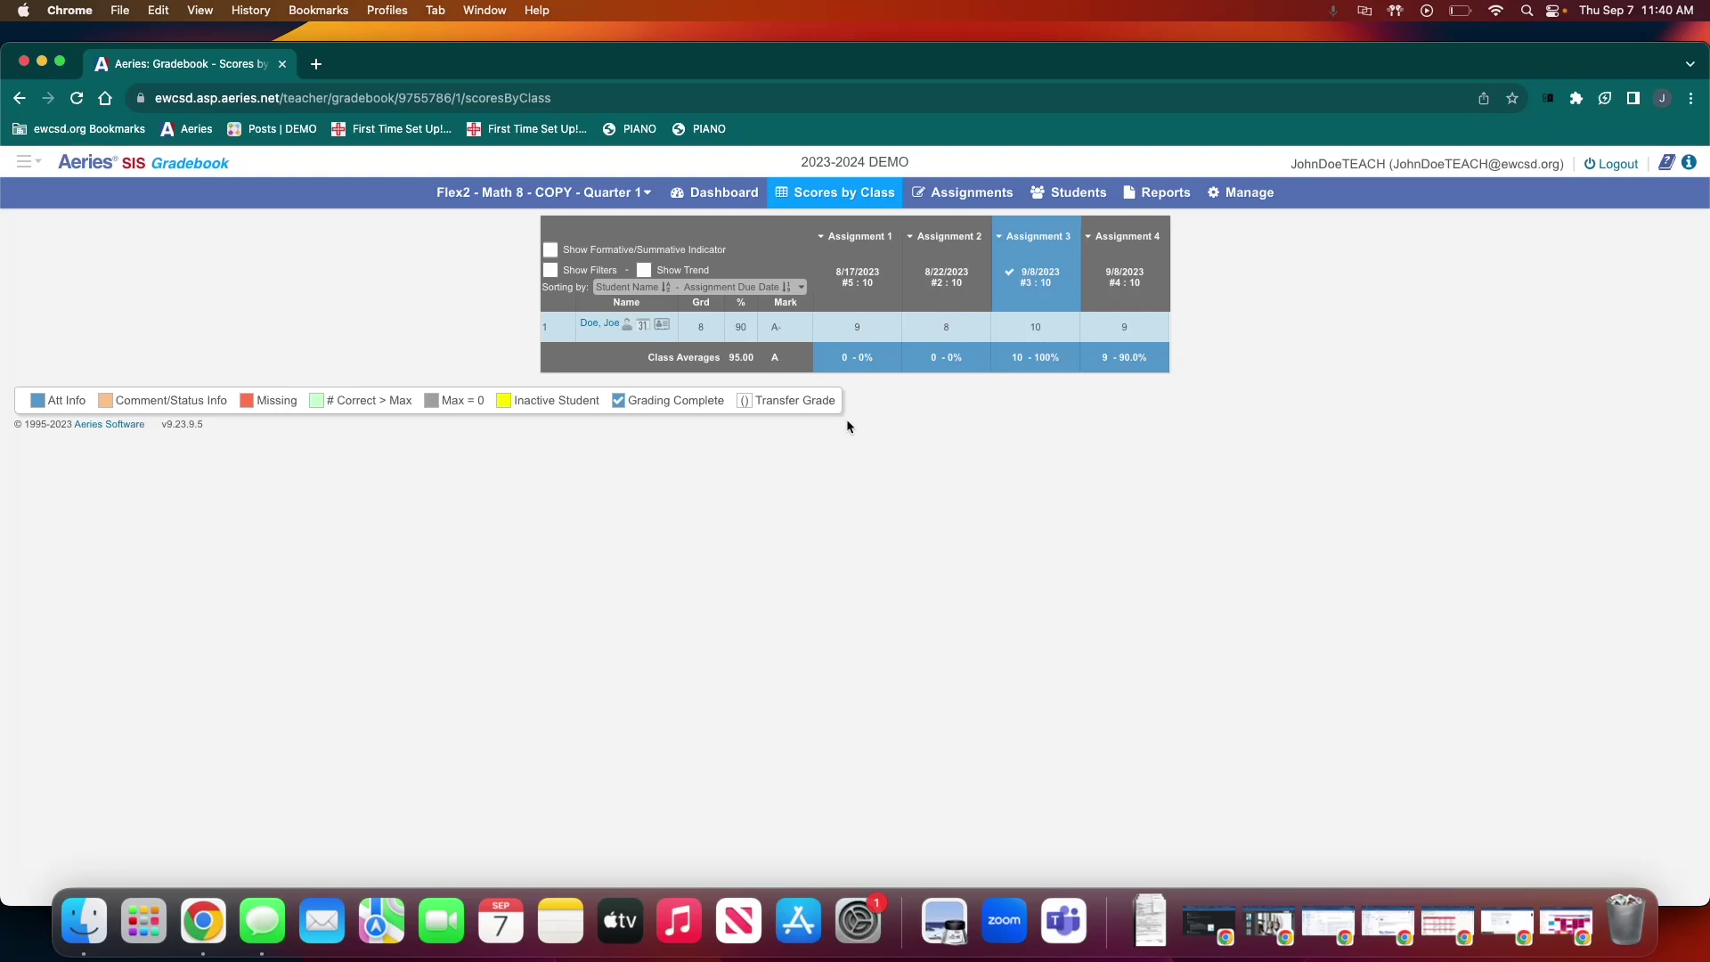